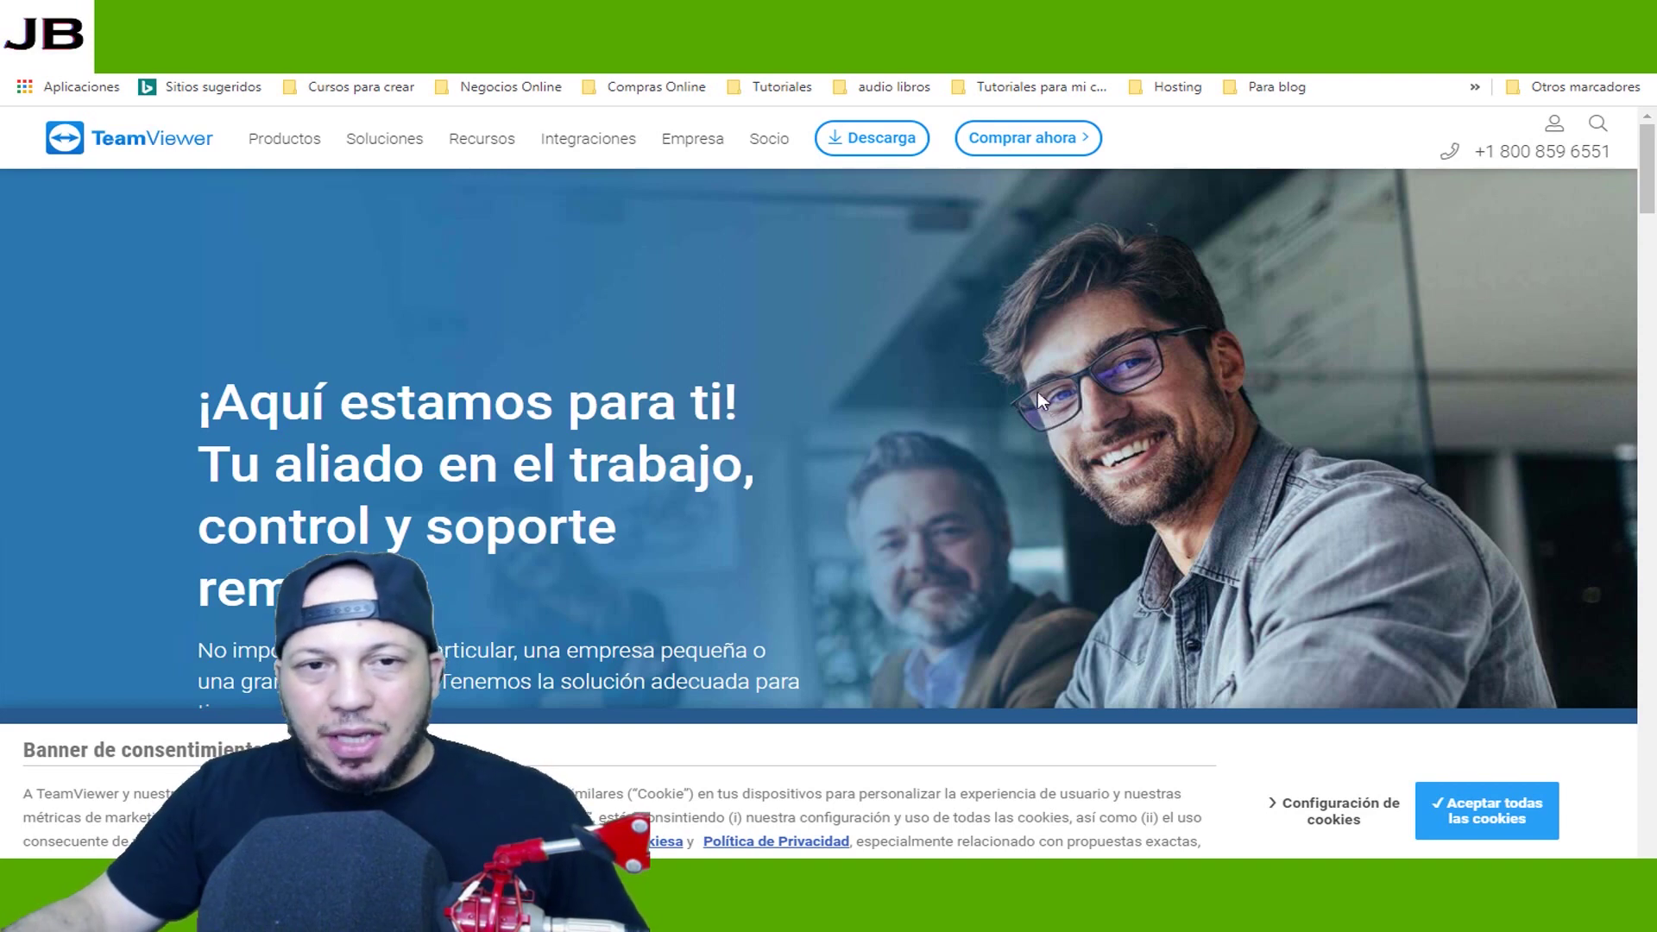
# - Download the full version of TeamViewer from its home page
pyautogui.scroll(-1, 941, 366)
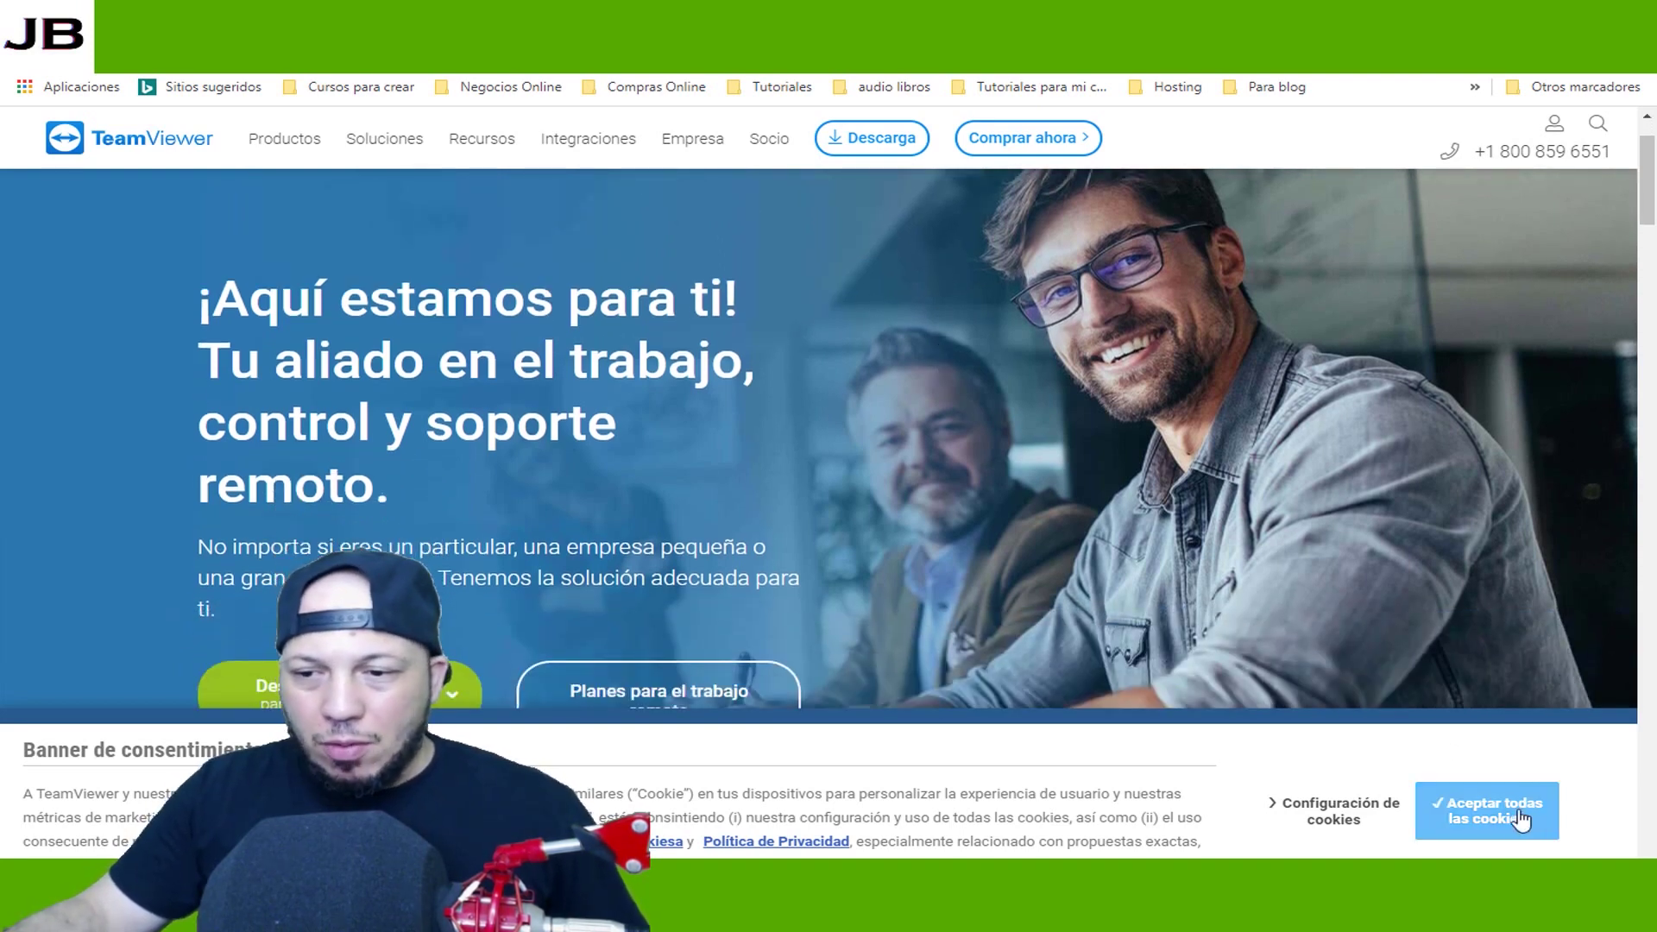
pyautogui.scroll(-1, 953, 506)
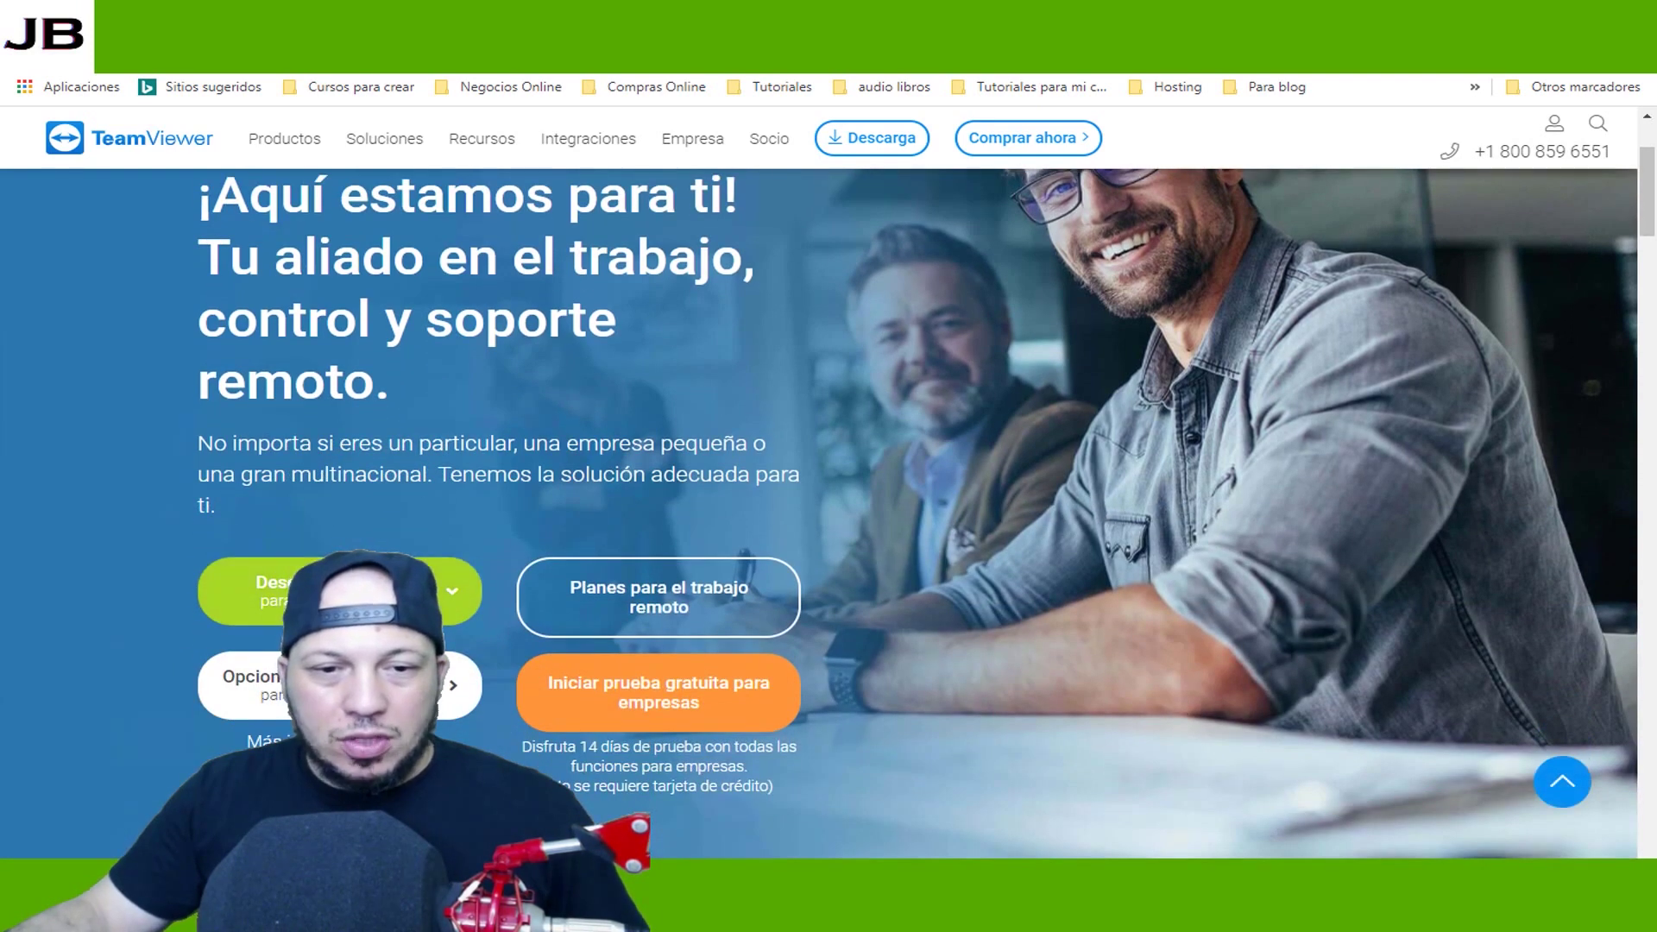
pyautogui.scroll(2, 647, 470)
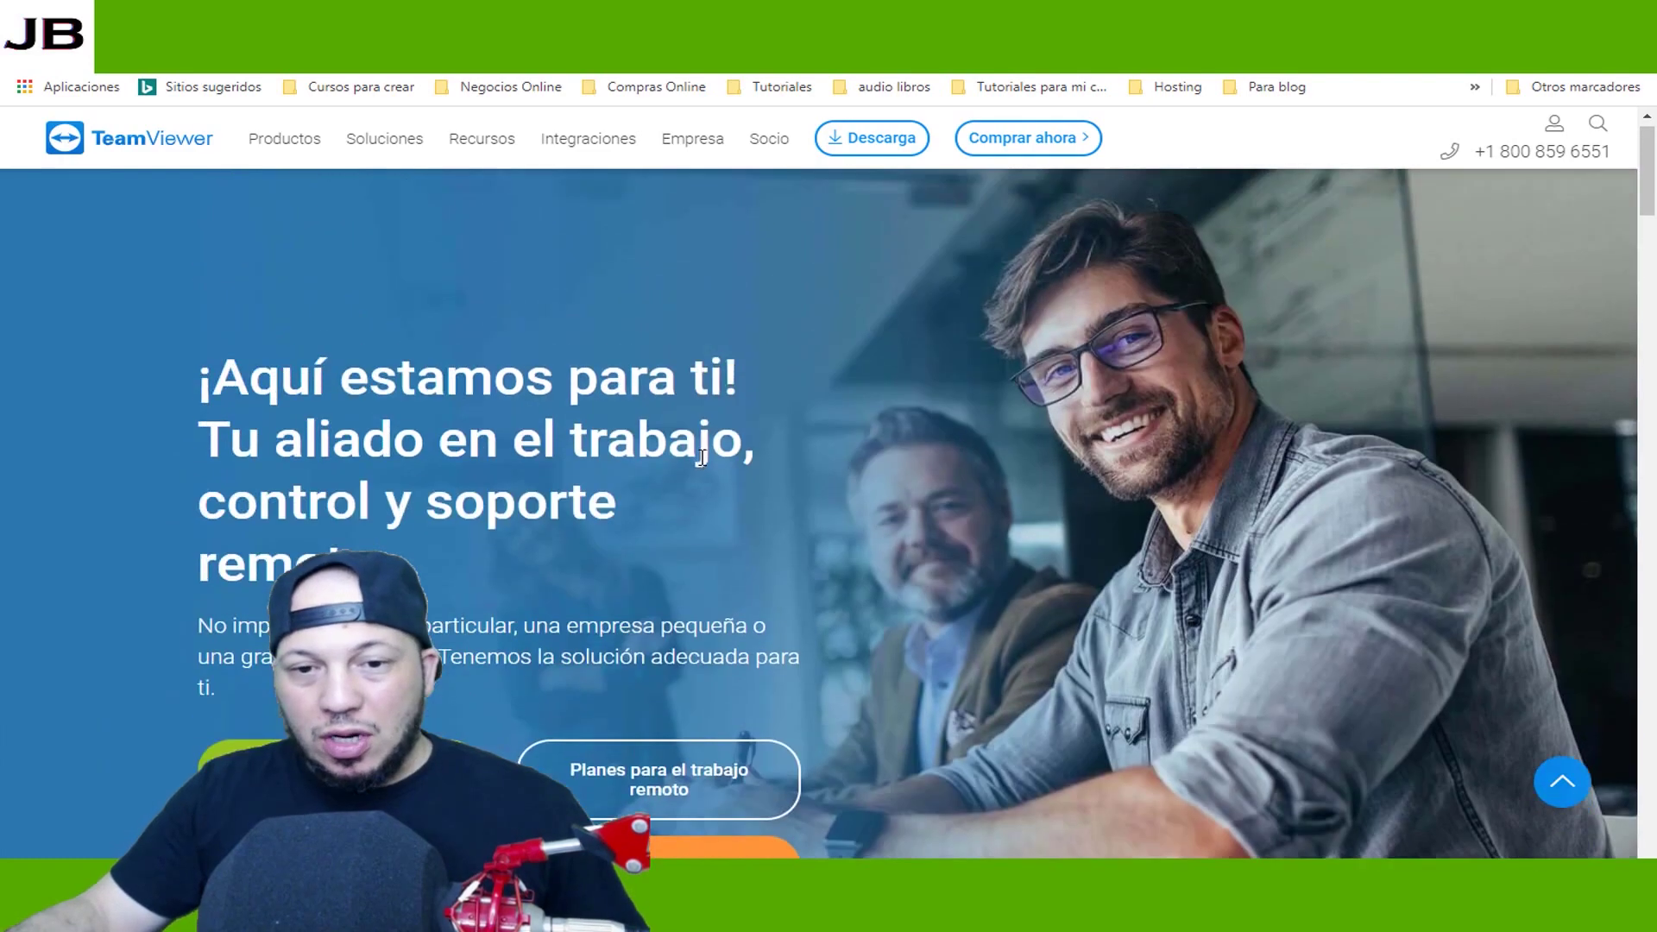
pyautogui.scroll(-1, 692, 530)
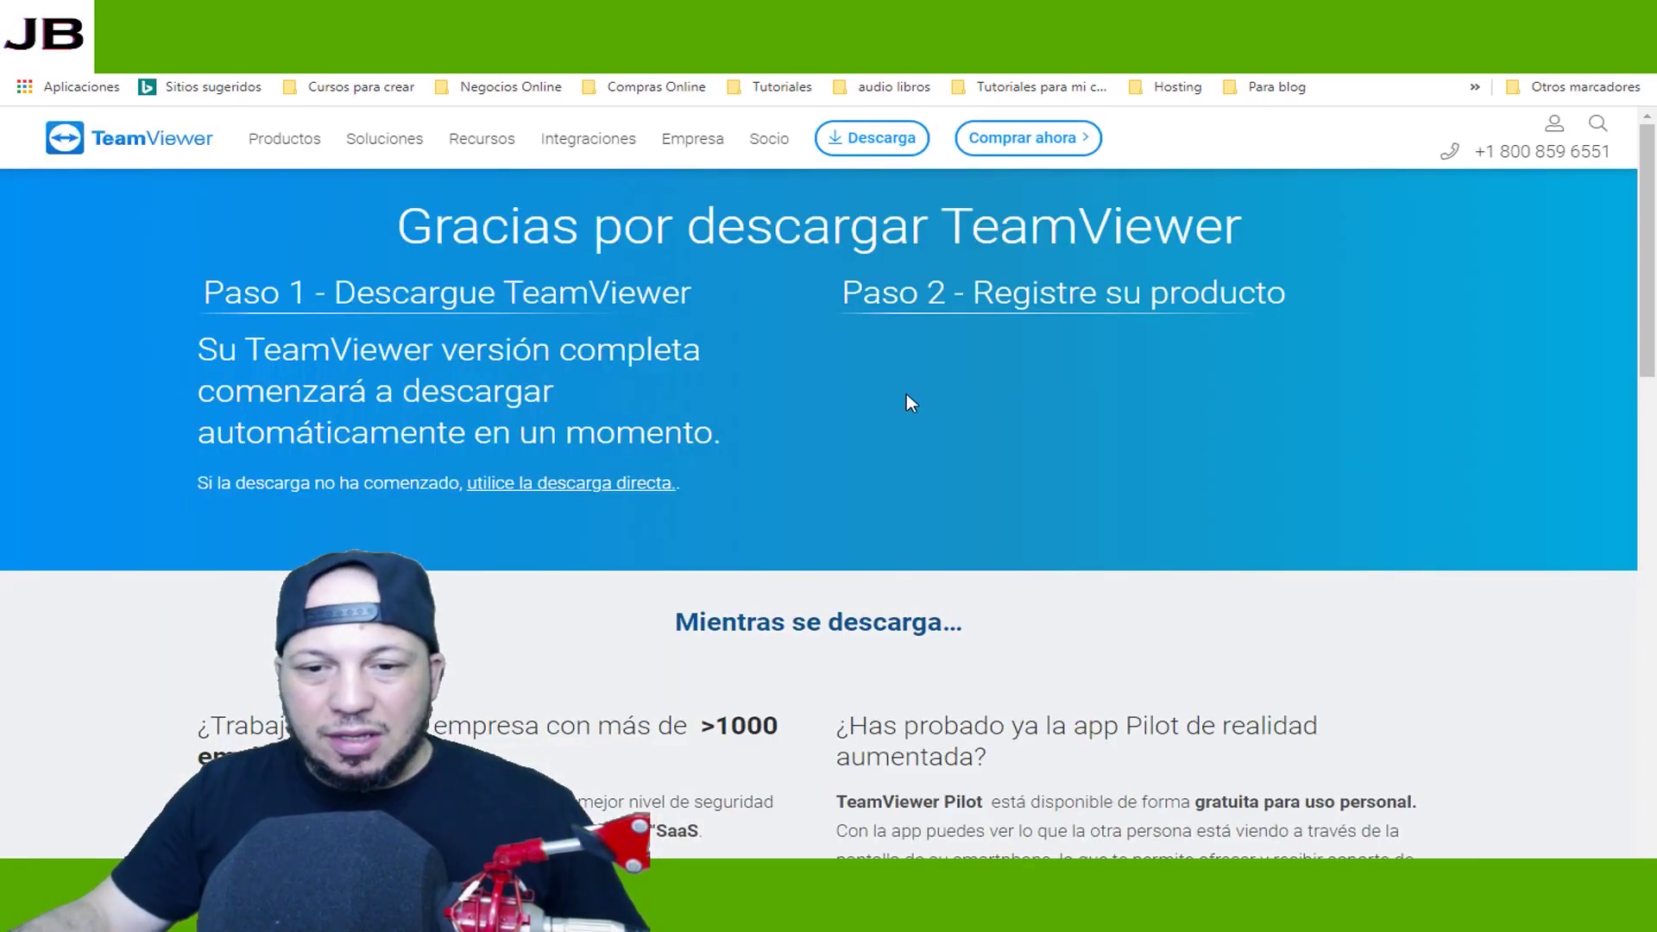
# - Open TeamViewer's download page and examine the features and download options of the Windows version
pyautogui.click(895, 148)
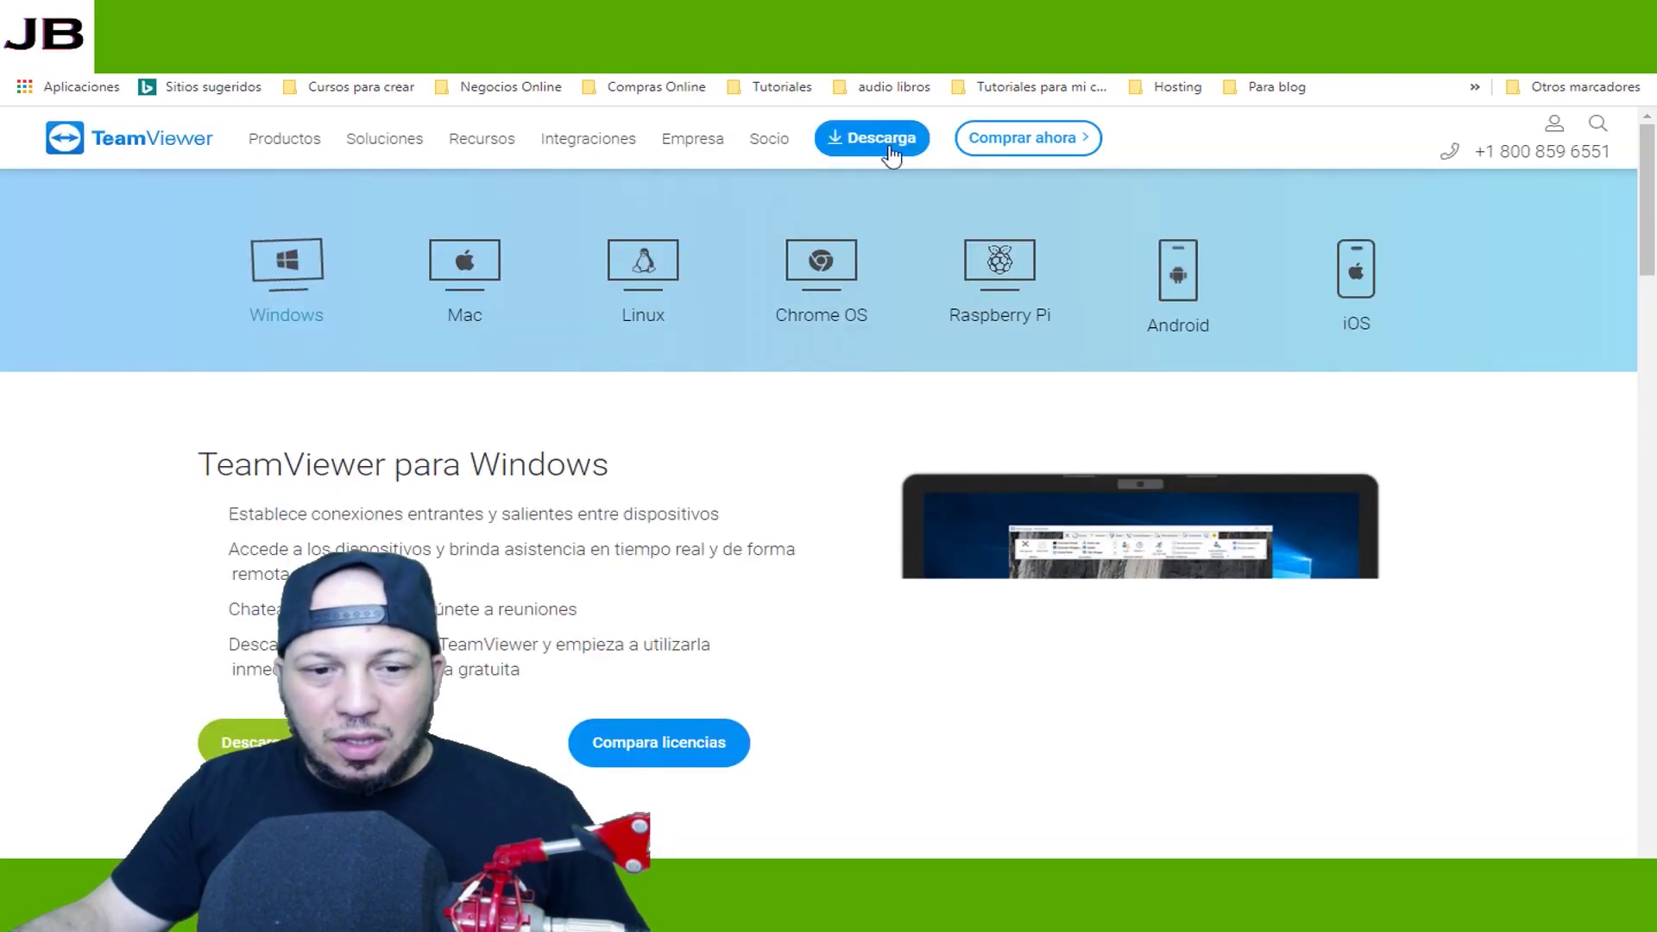
pyautogui.scroll(-1, 665, 629)
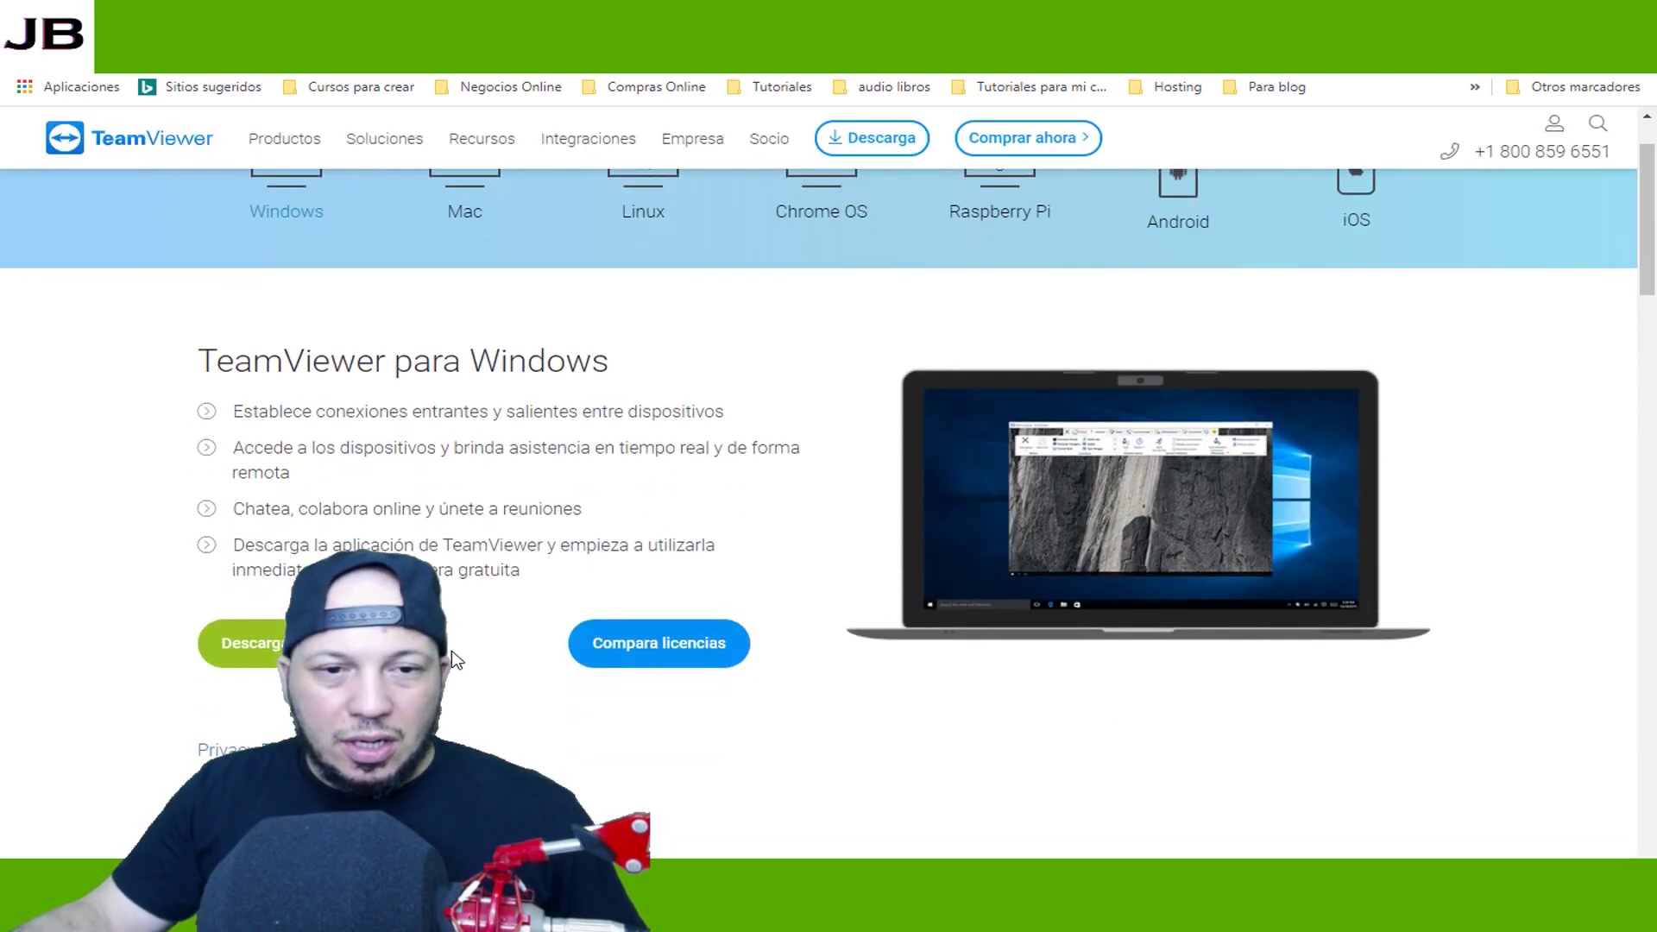
pyautogui.scroll(-1, 449, 651)
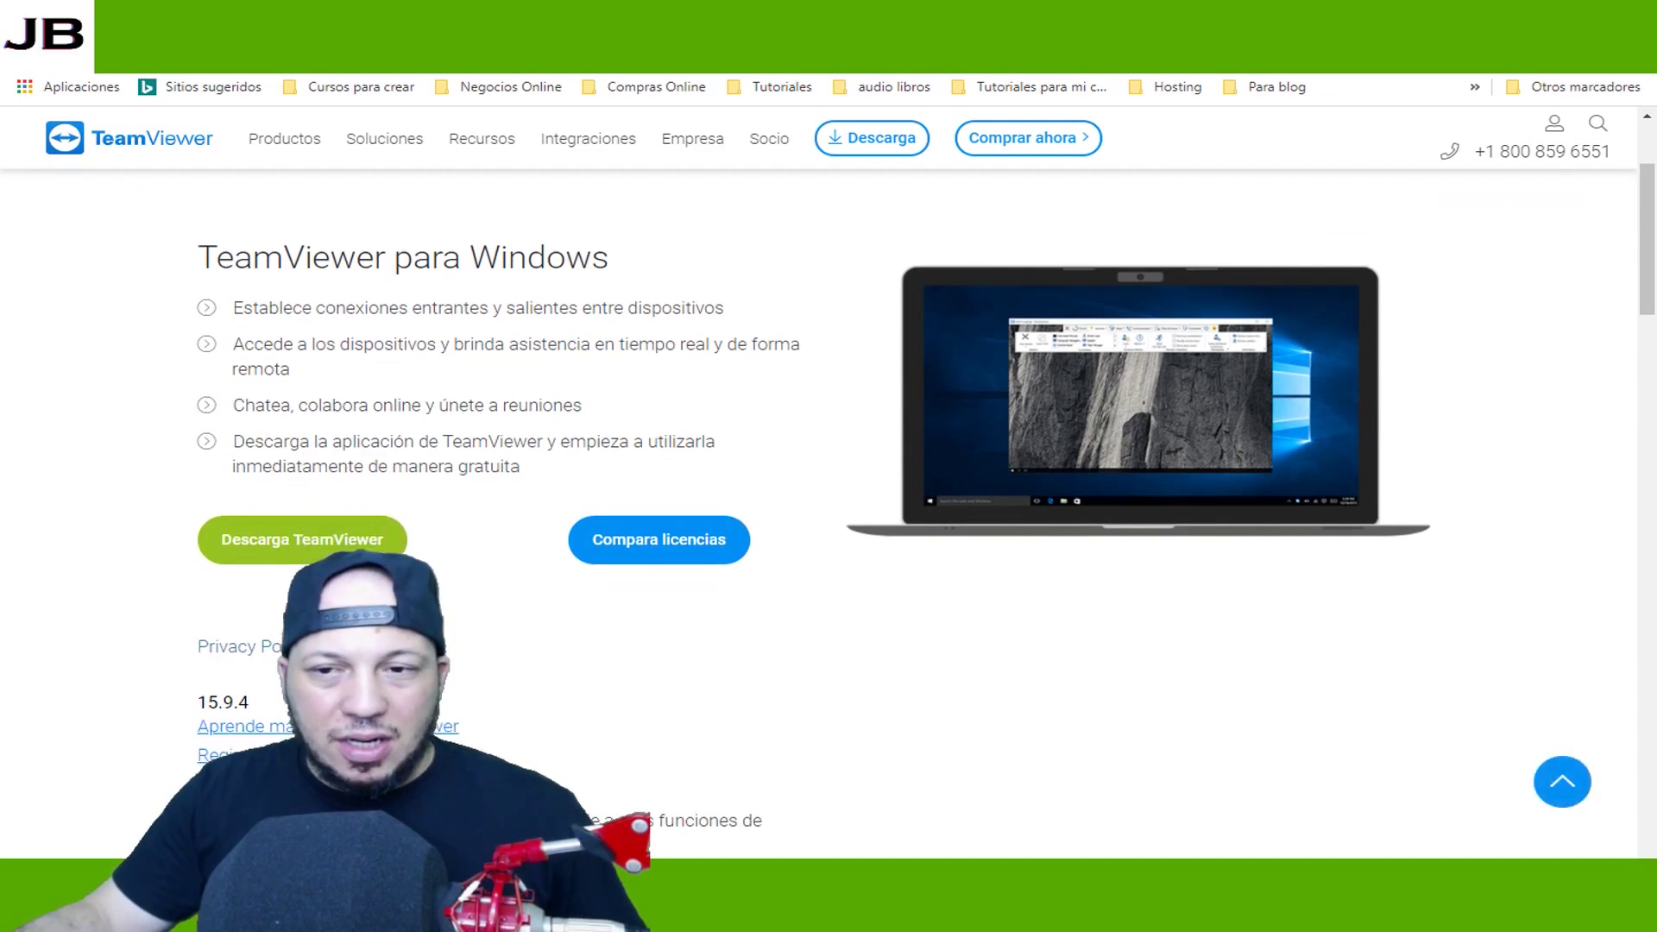
pyautogui.scroll(-1, 492, 599)
pyautogui.scroll(-1, 562, 610)
pyautogui.scroll(2, 574, 610)
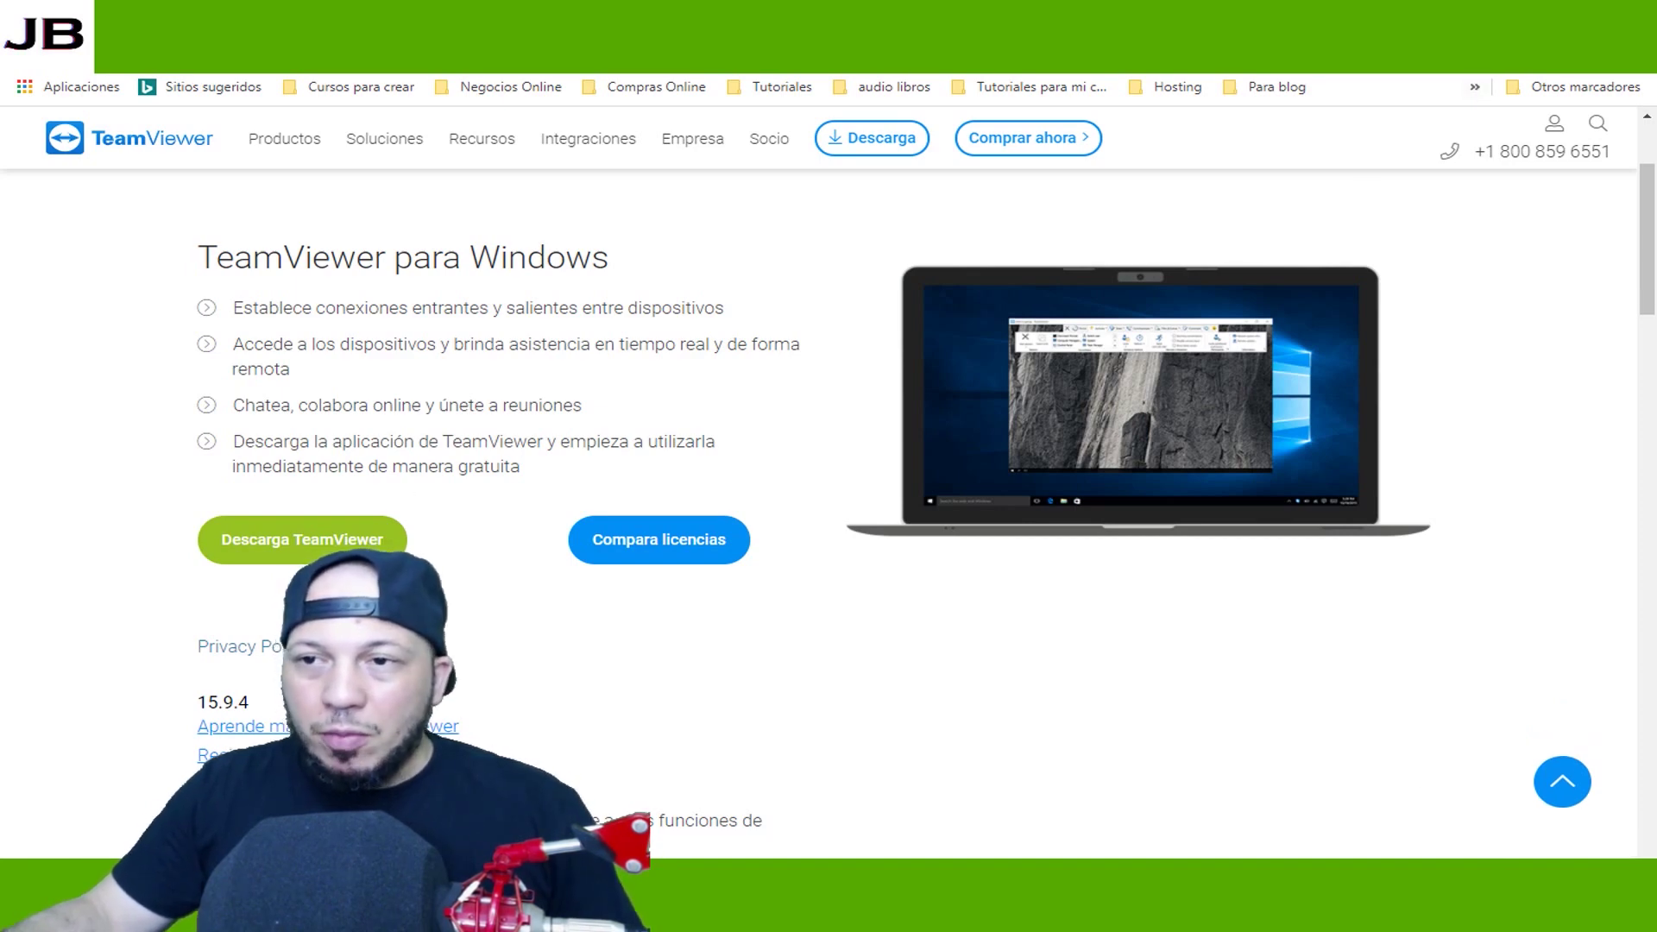
# - Launch TeamViewer from the desktop and reposition its window
pyautogui.press('super+d')
pyautogui.doubleClick(82, 401)
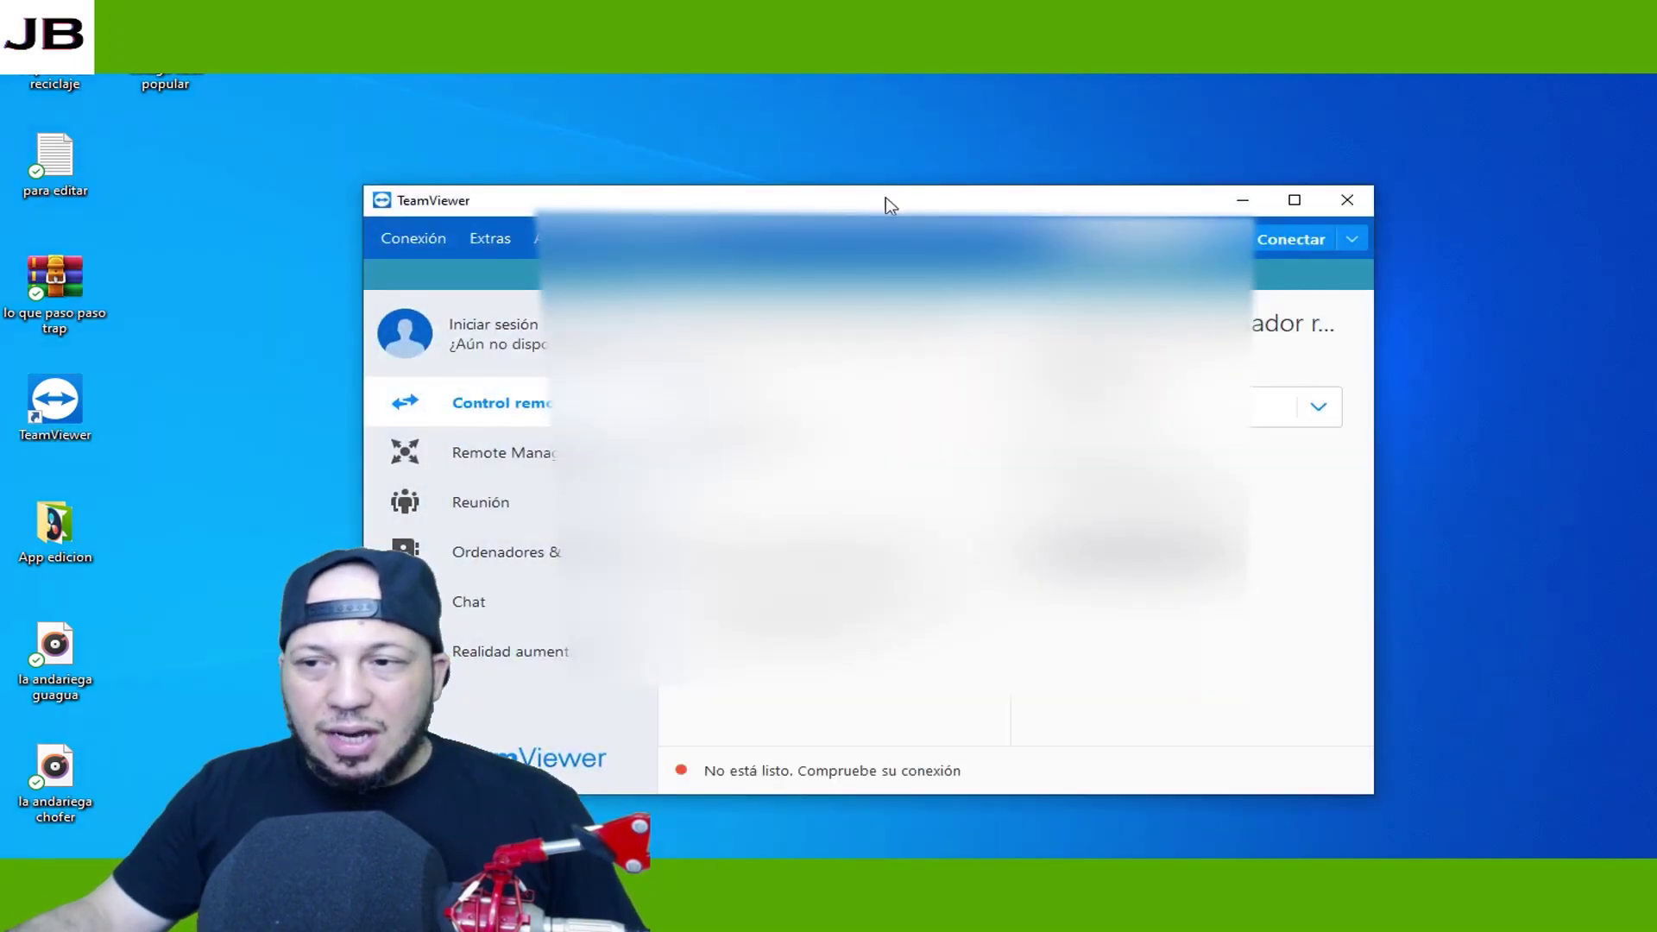
pyautogui.moveTo(889, 205); pyautogui.dragTo(830, 84)
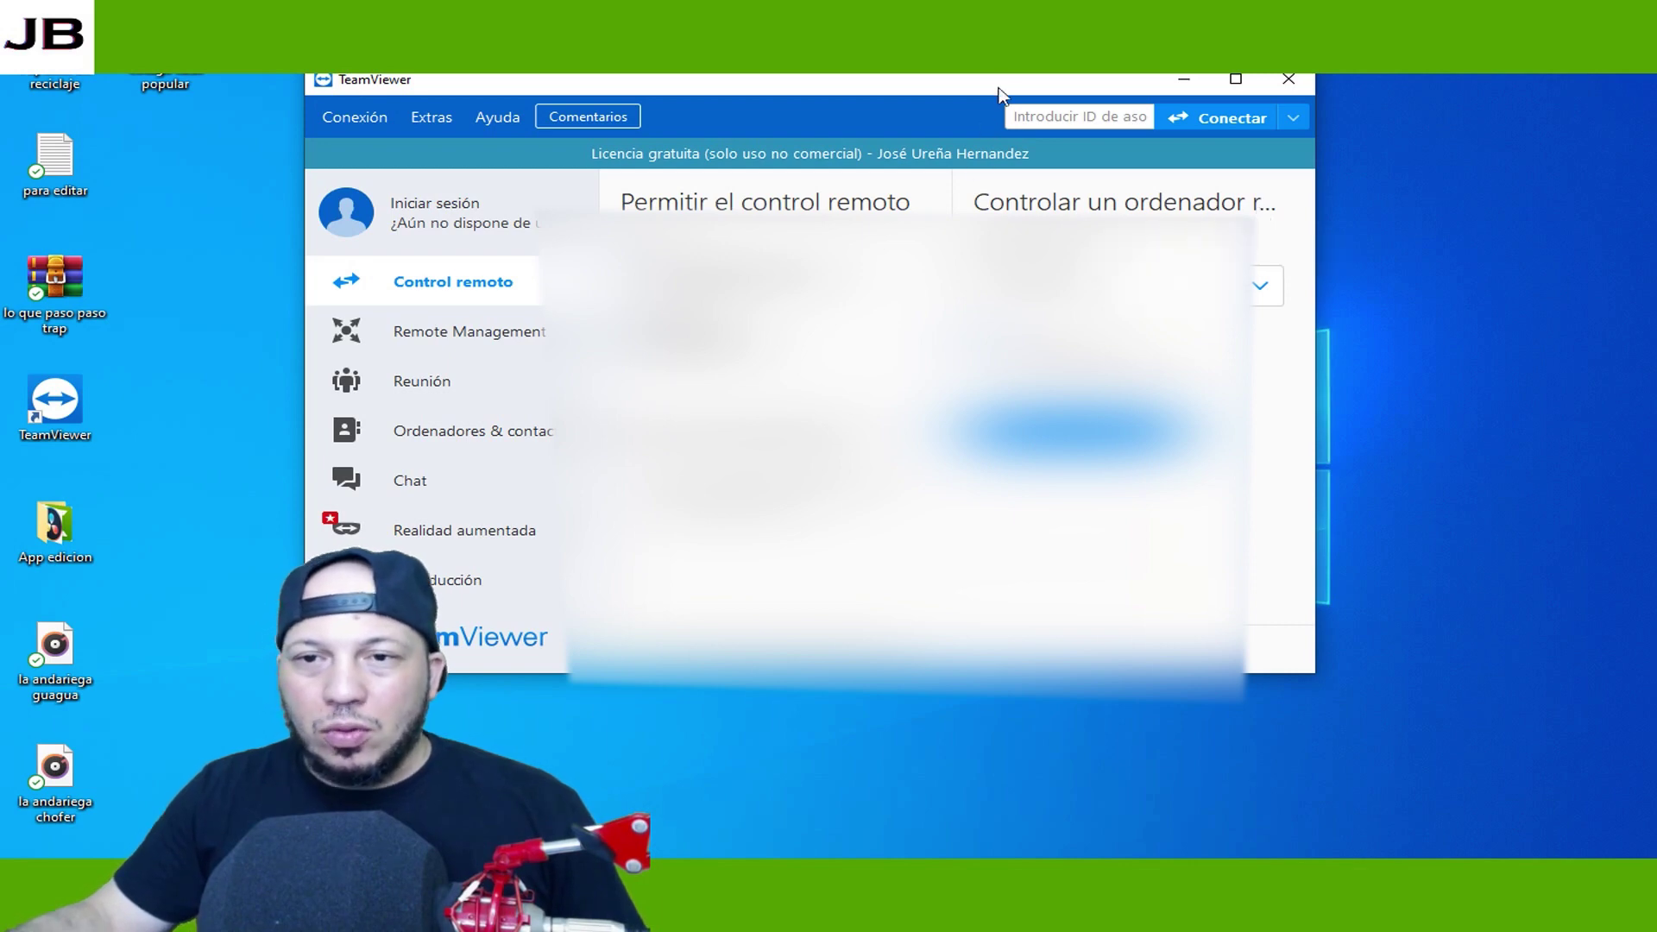
pyautogui.moveTo(999, 82); pyautogui.dragTo(949, 119)
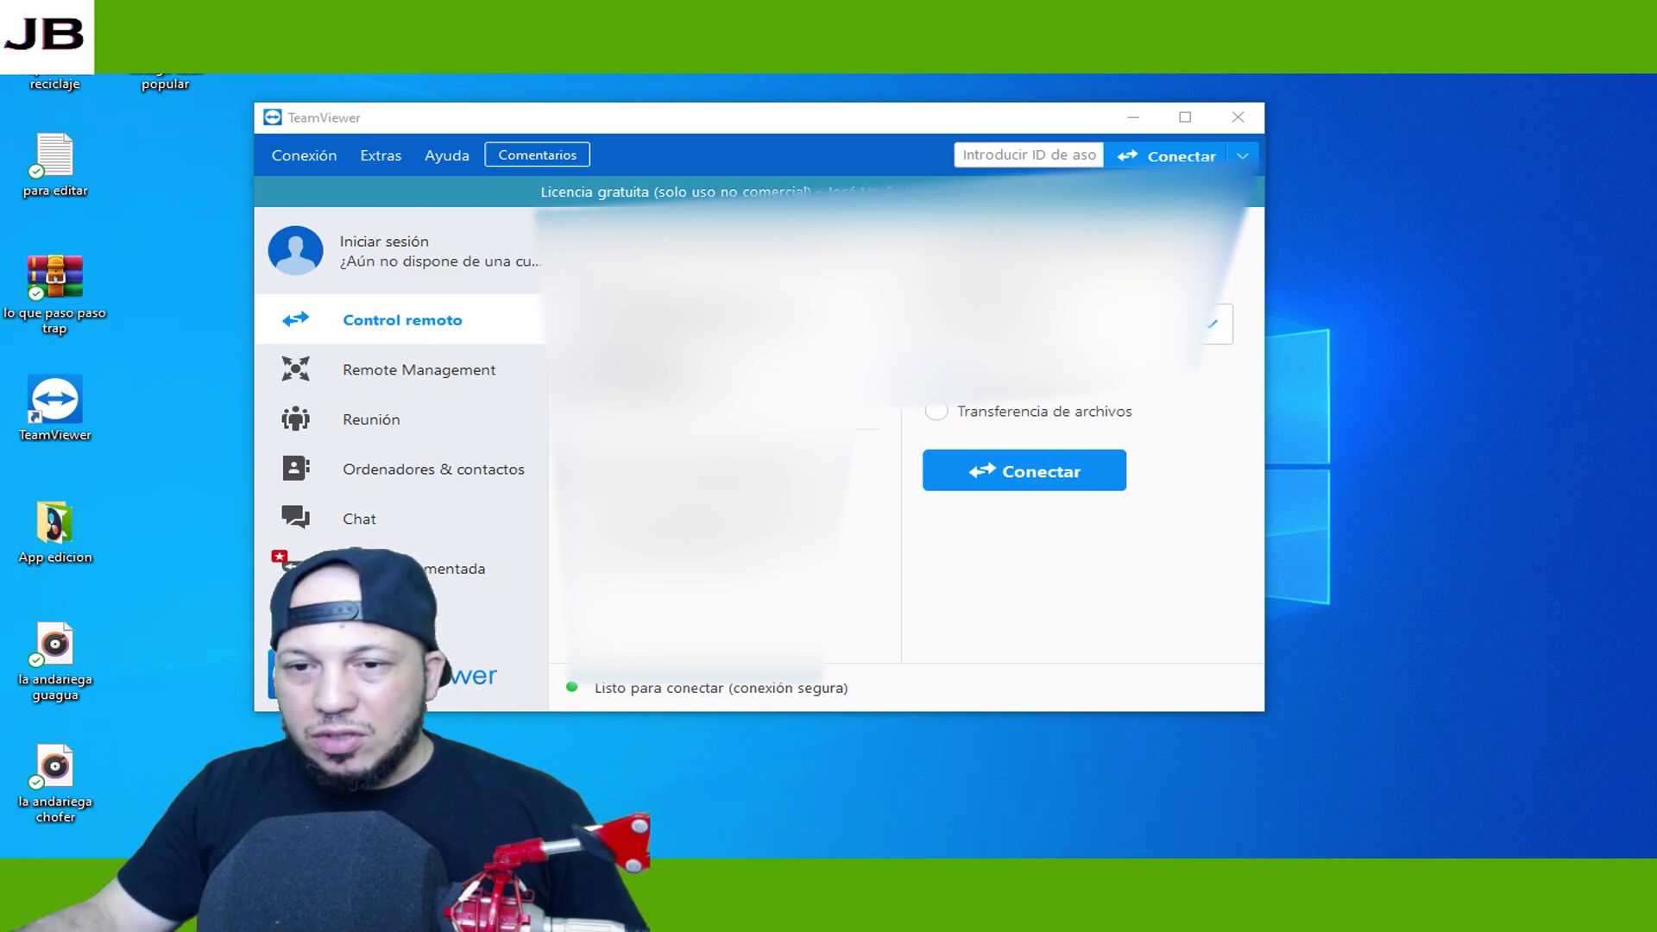
# - Connect to the remote computer by remote control, enter its access password and log in
pyautogui.click(1018, 470)
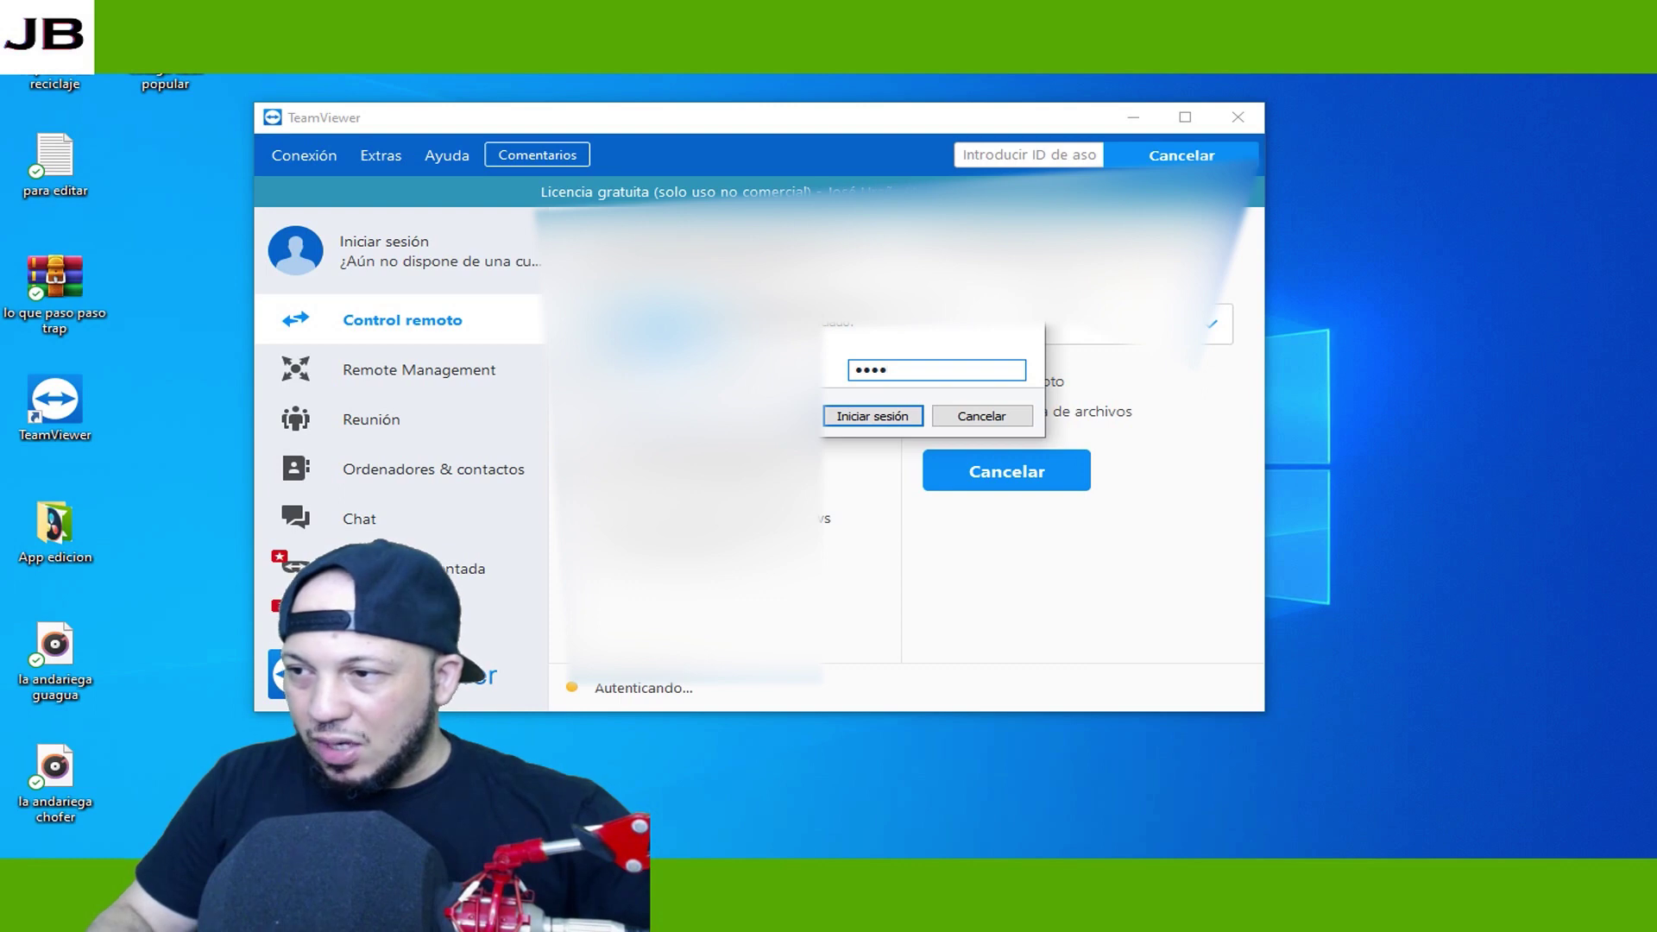
pyautogui.write('•')
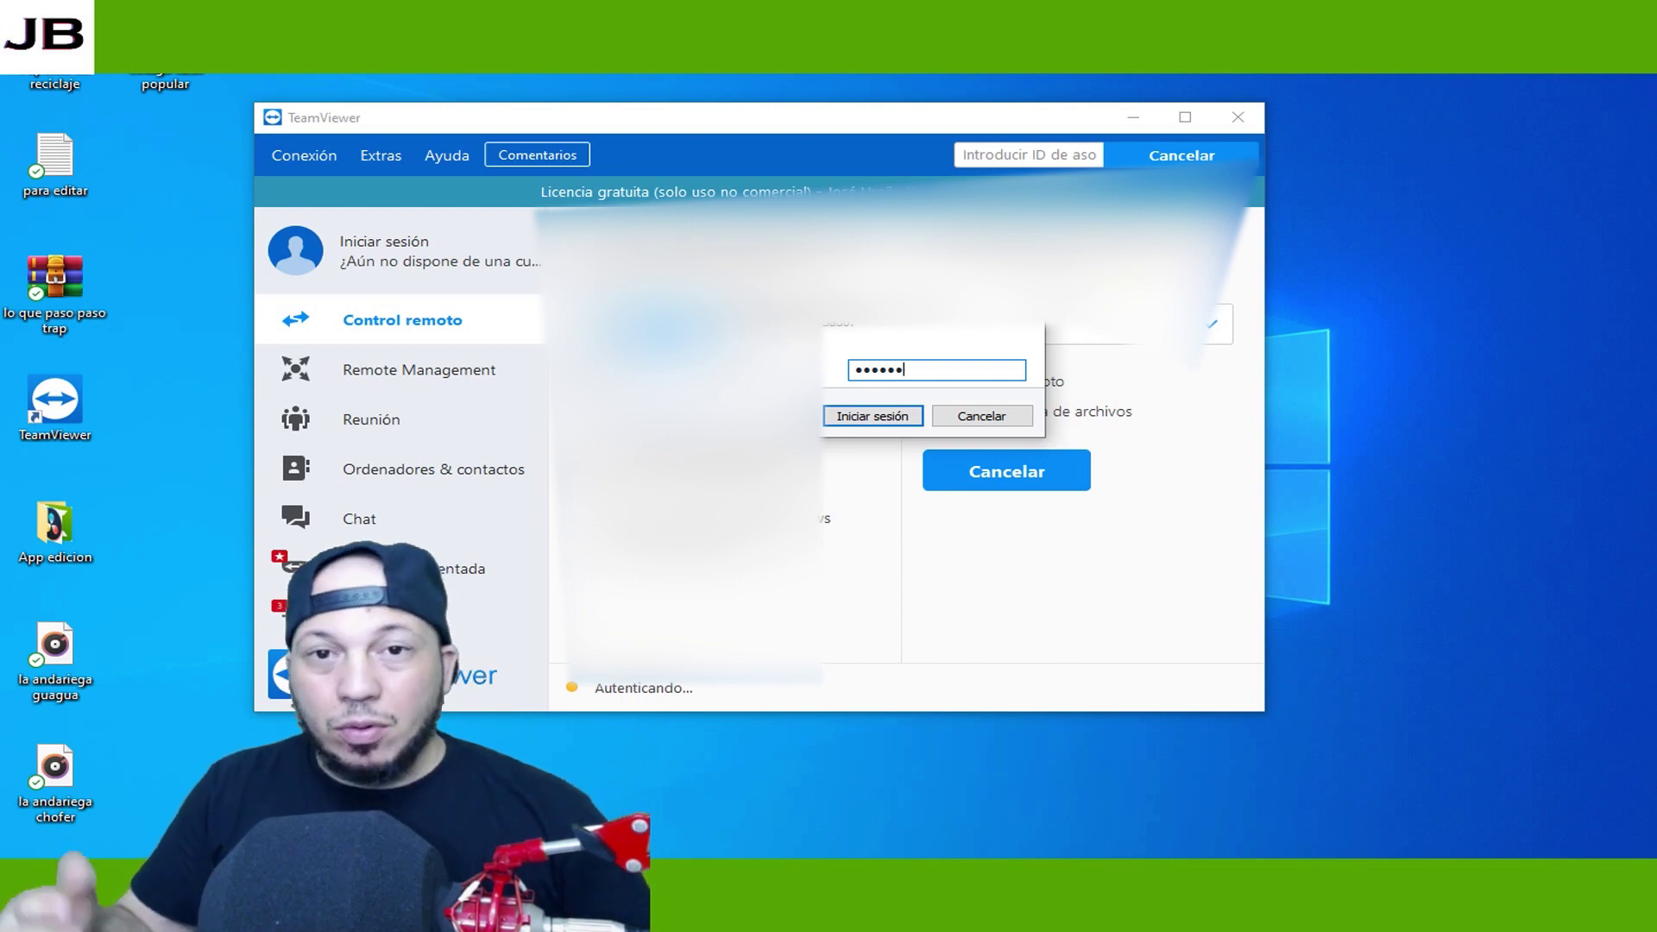
pyautogui.click(874, 416)
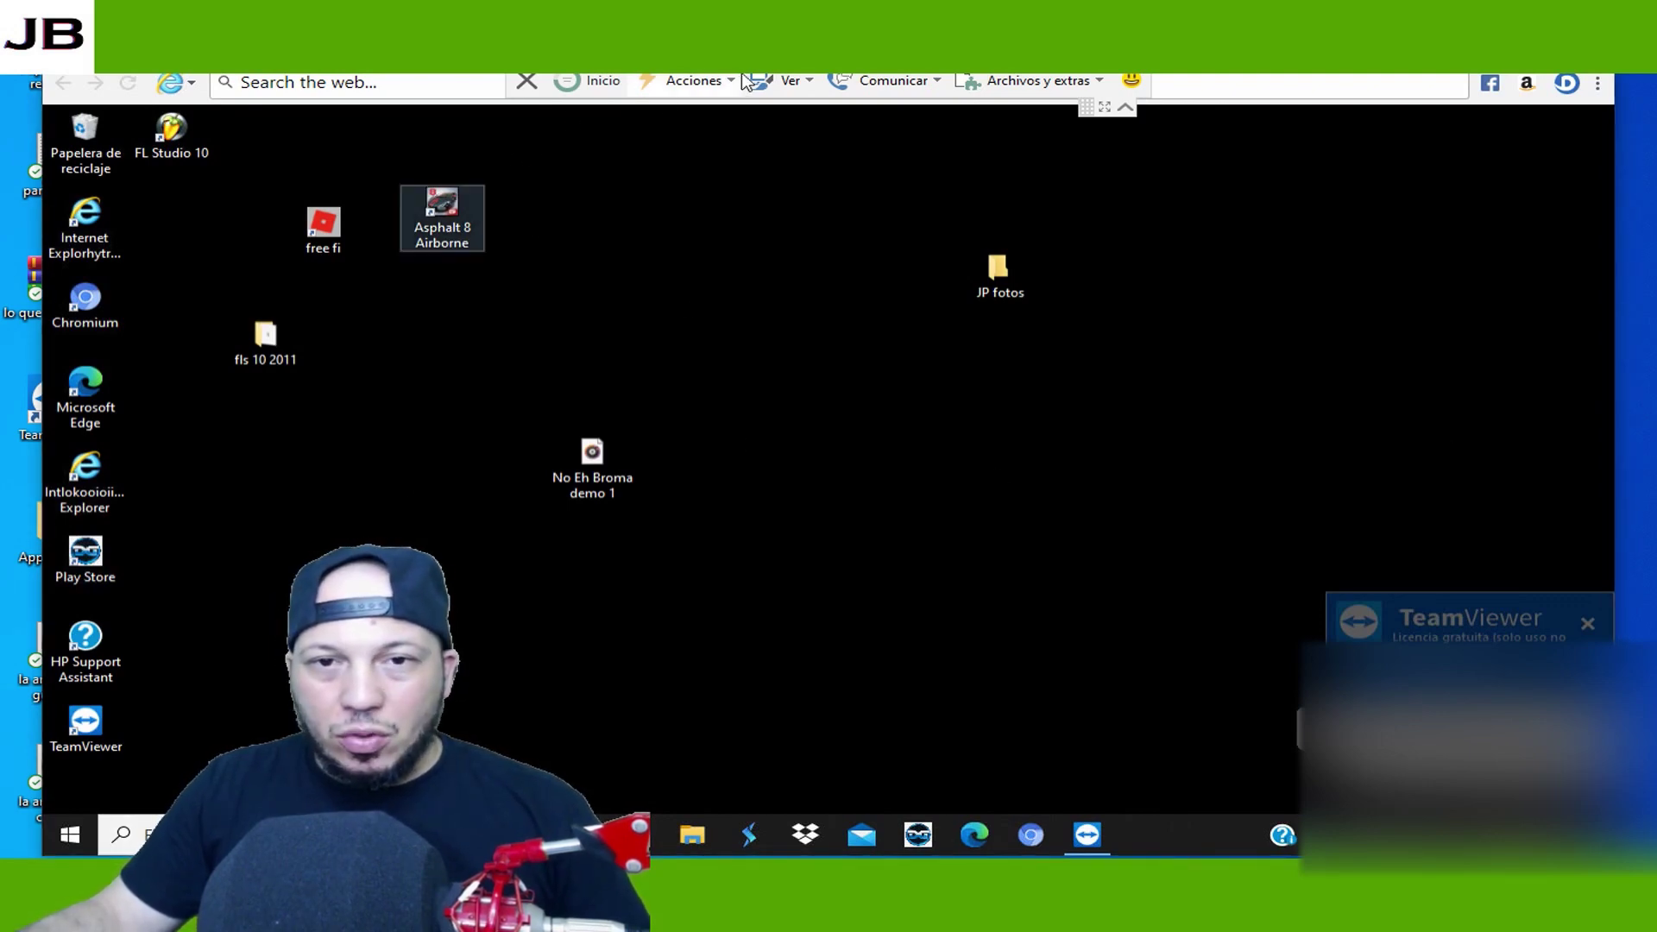
# - Shift the remote session window aside to reveal the local desktop and bring it back into full view
pyautogui.moveTo(727, 57); pyautogui.dragTo(807, 245)
pyautogui.click(1131, 116)
pyautogui.moveTo(1032, 242); pyautogui.dragTo(1220, 340)
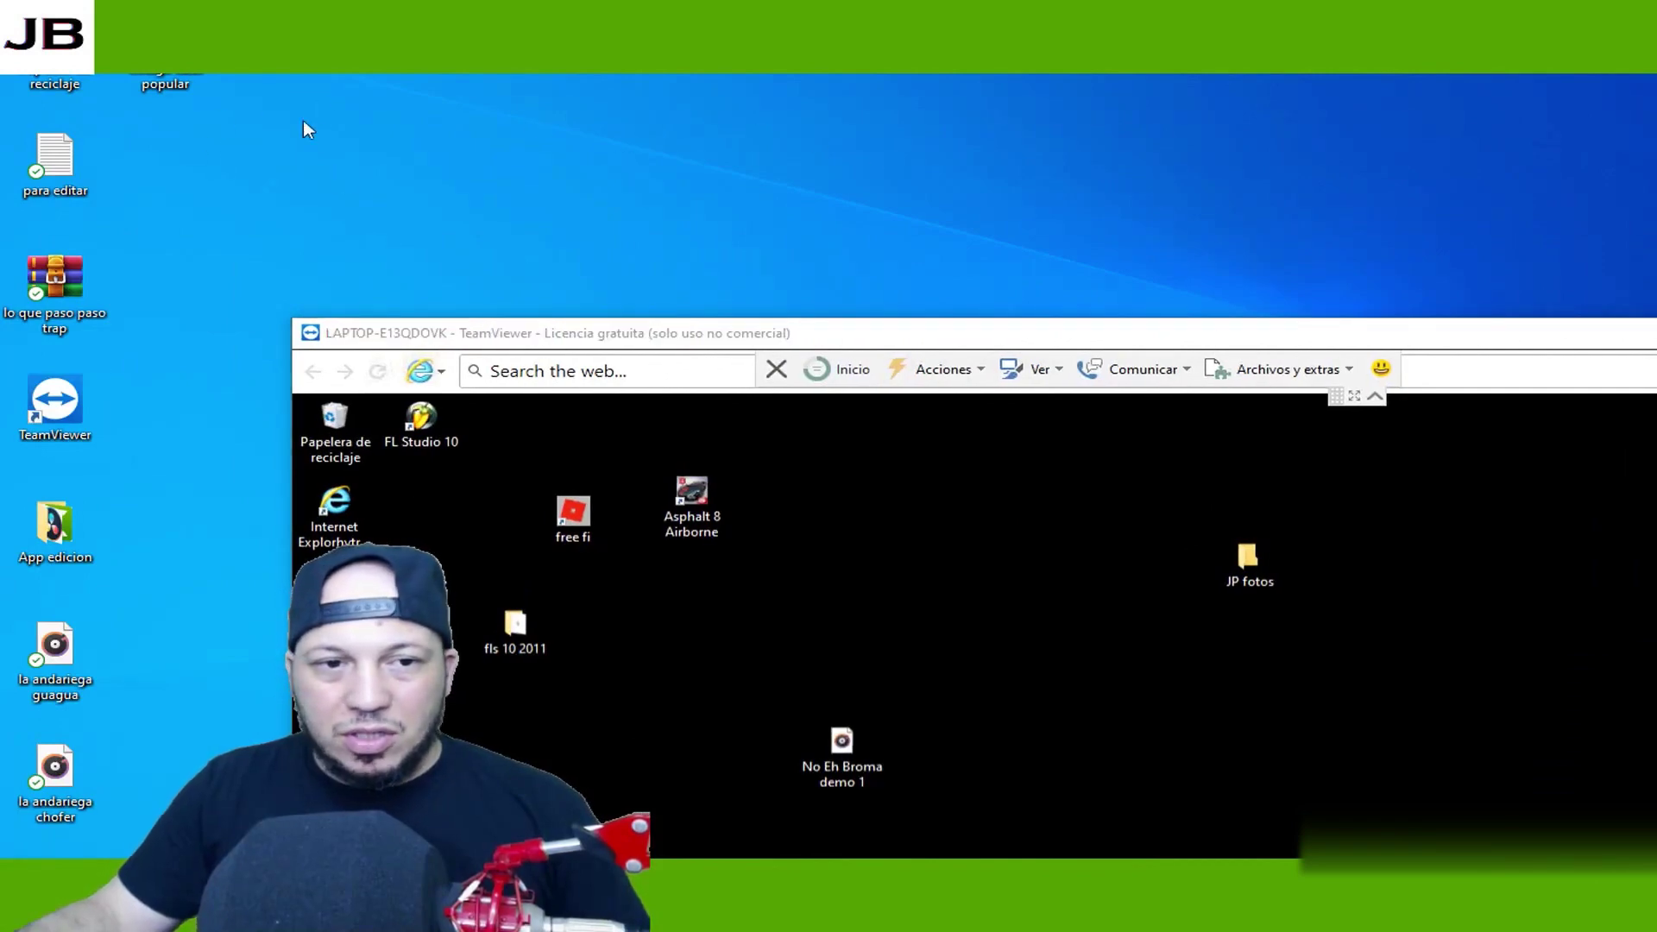
pyautogui.moveTo(1048, 338); pyautogui.dragTo(845, 77)
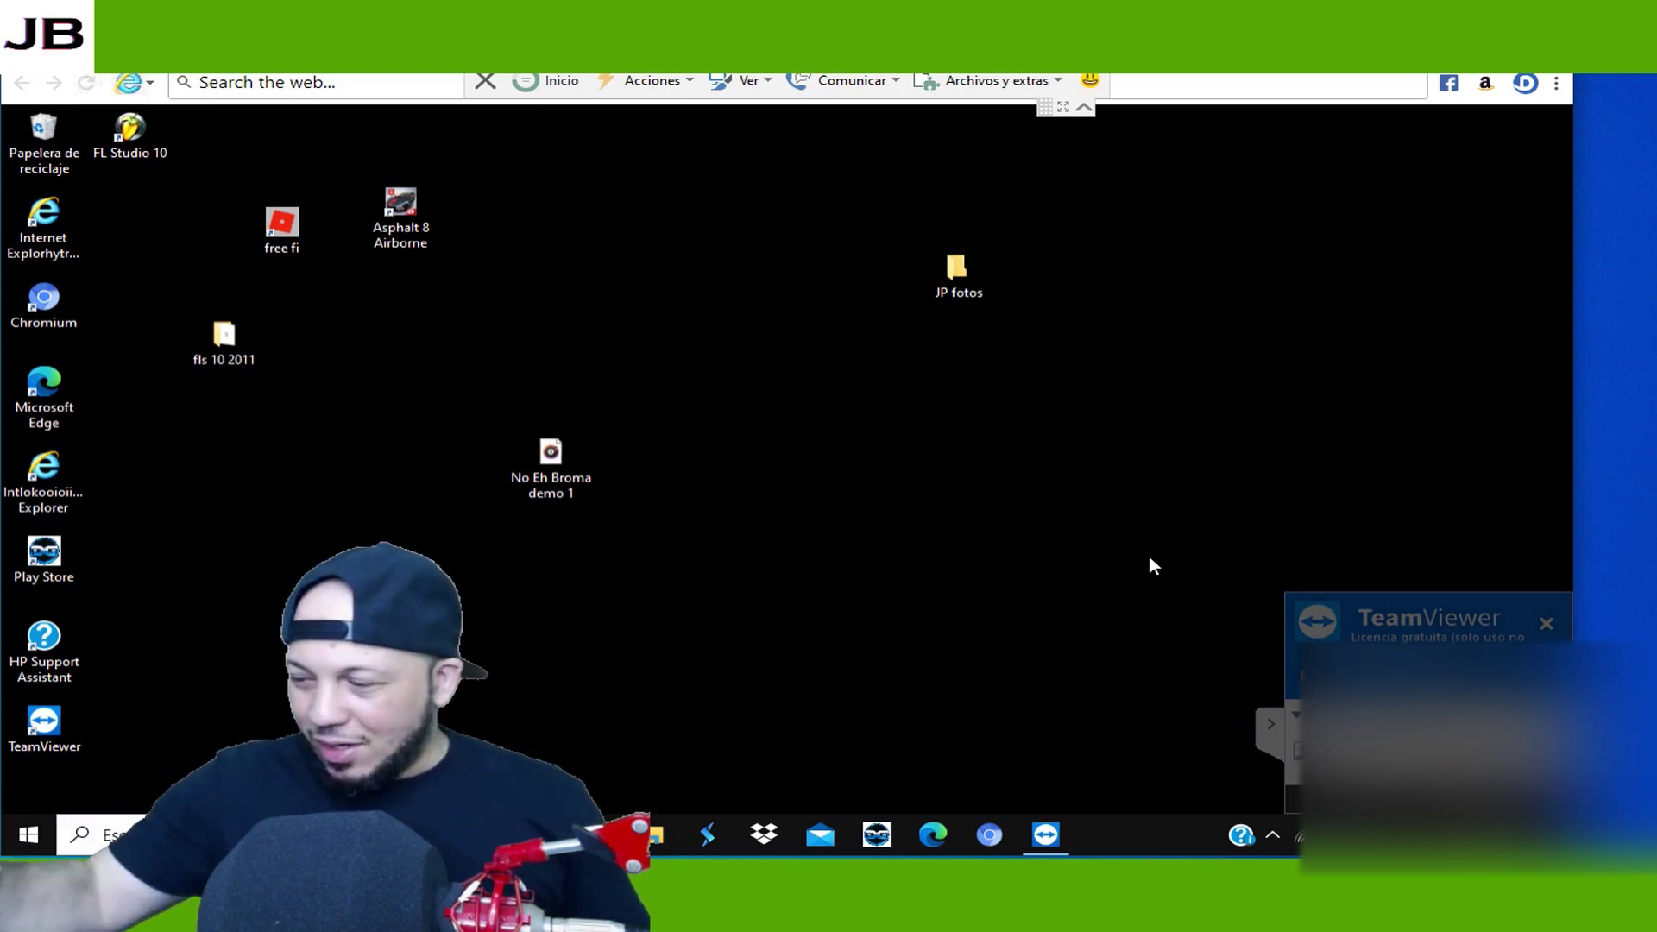
# - Refresh the remote computer's desktop twice
pyautogui.rightClick(761, 328)
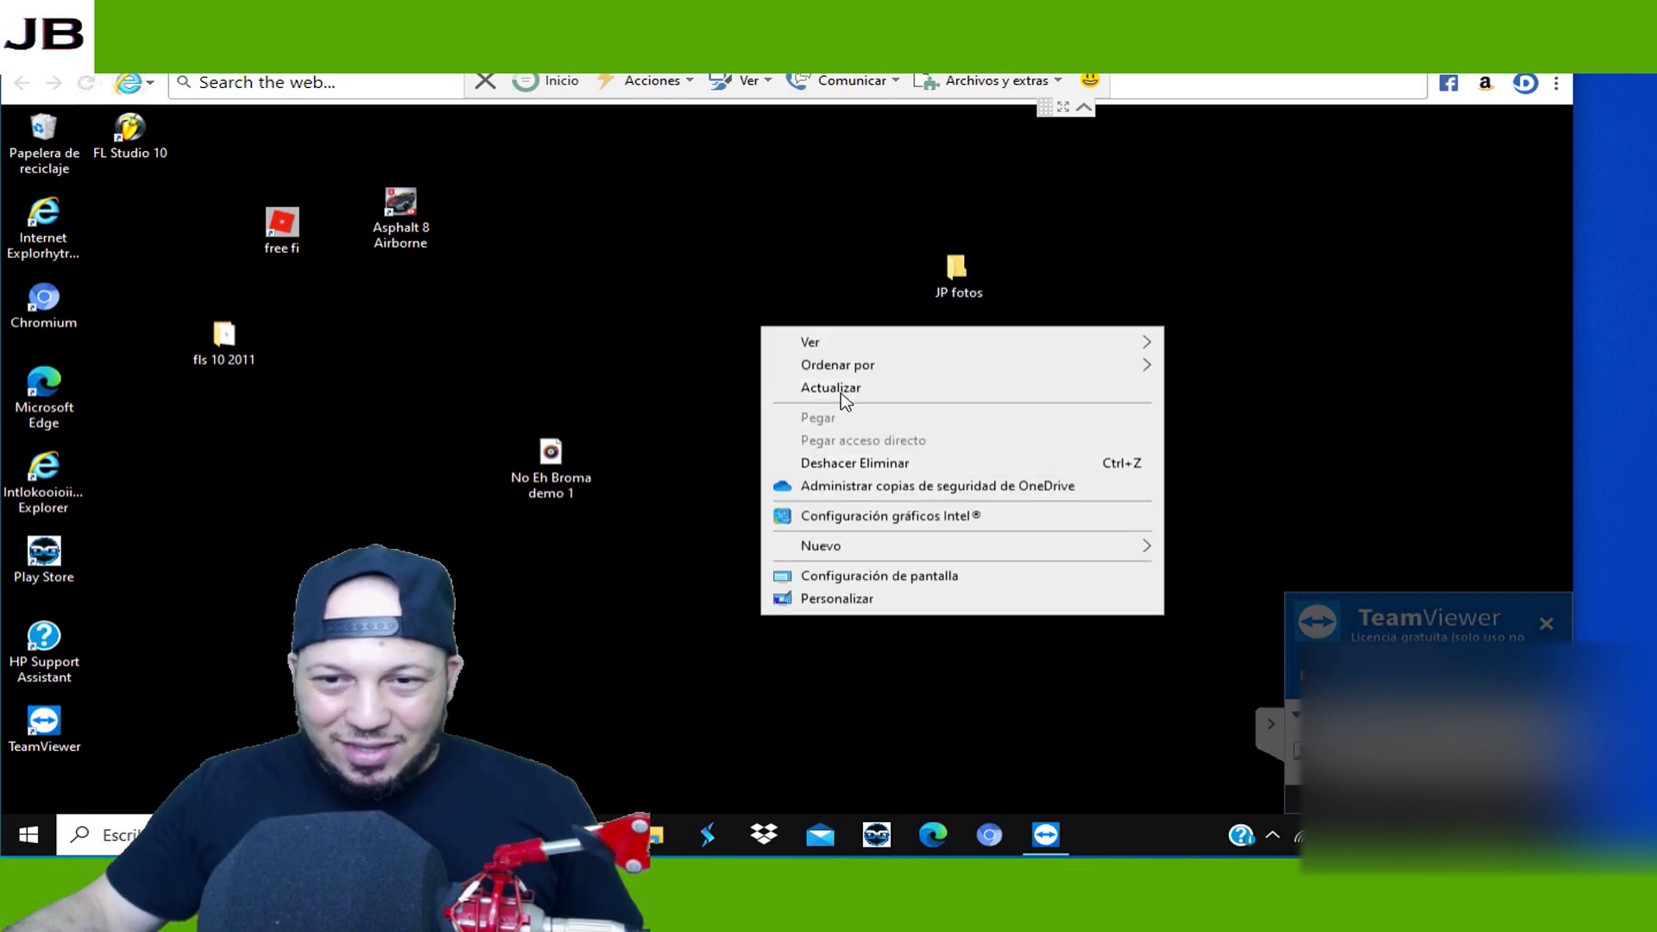
pyautogui.click(845, 393)
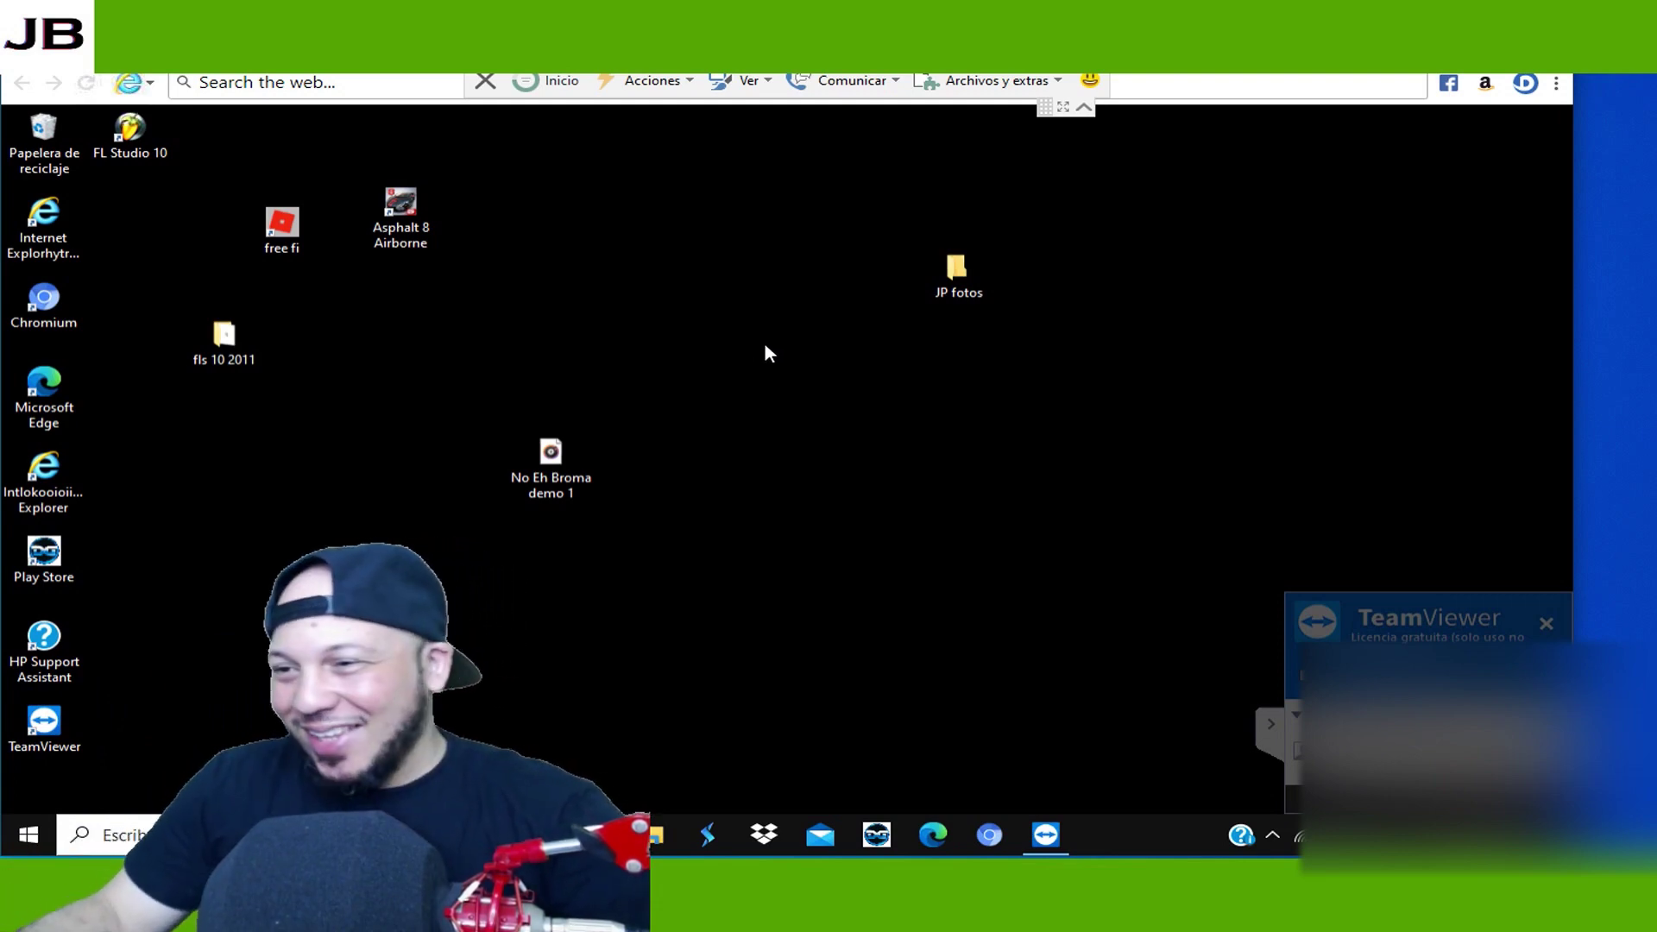
pyautogui.rightClick(666, 256)
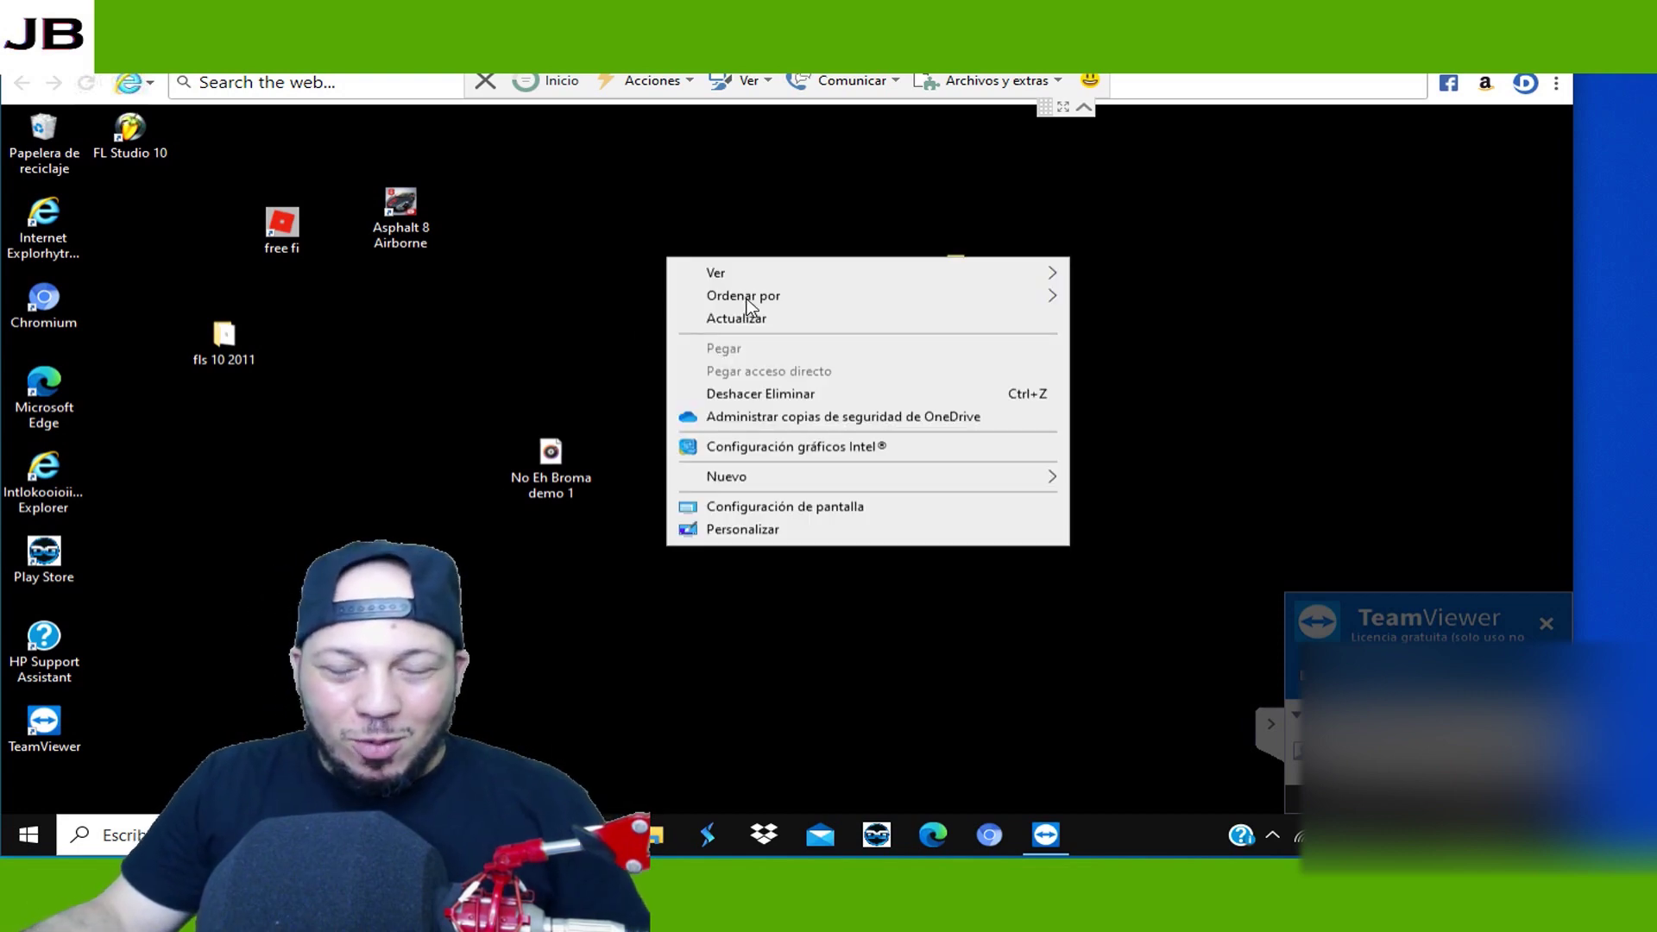
pyautogui.click(742, 323)
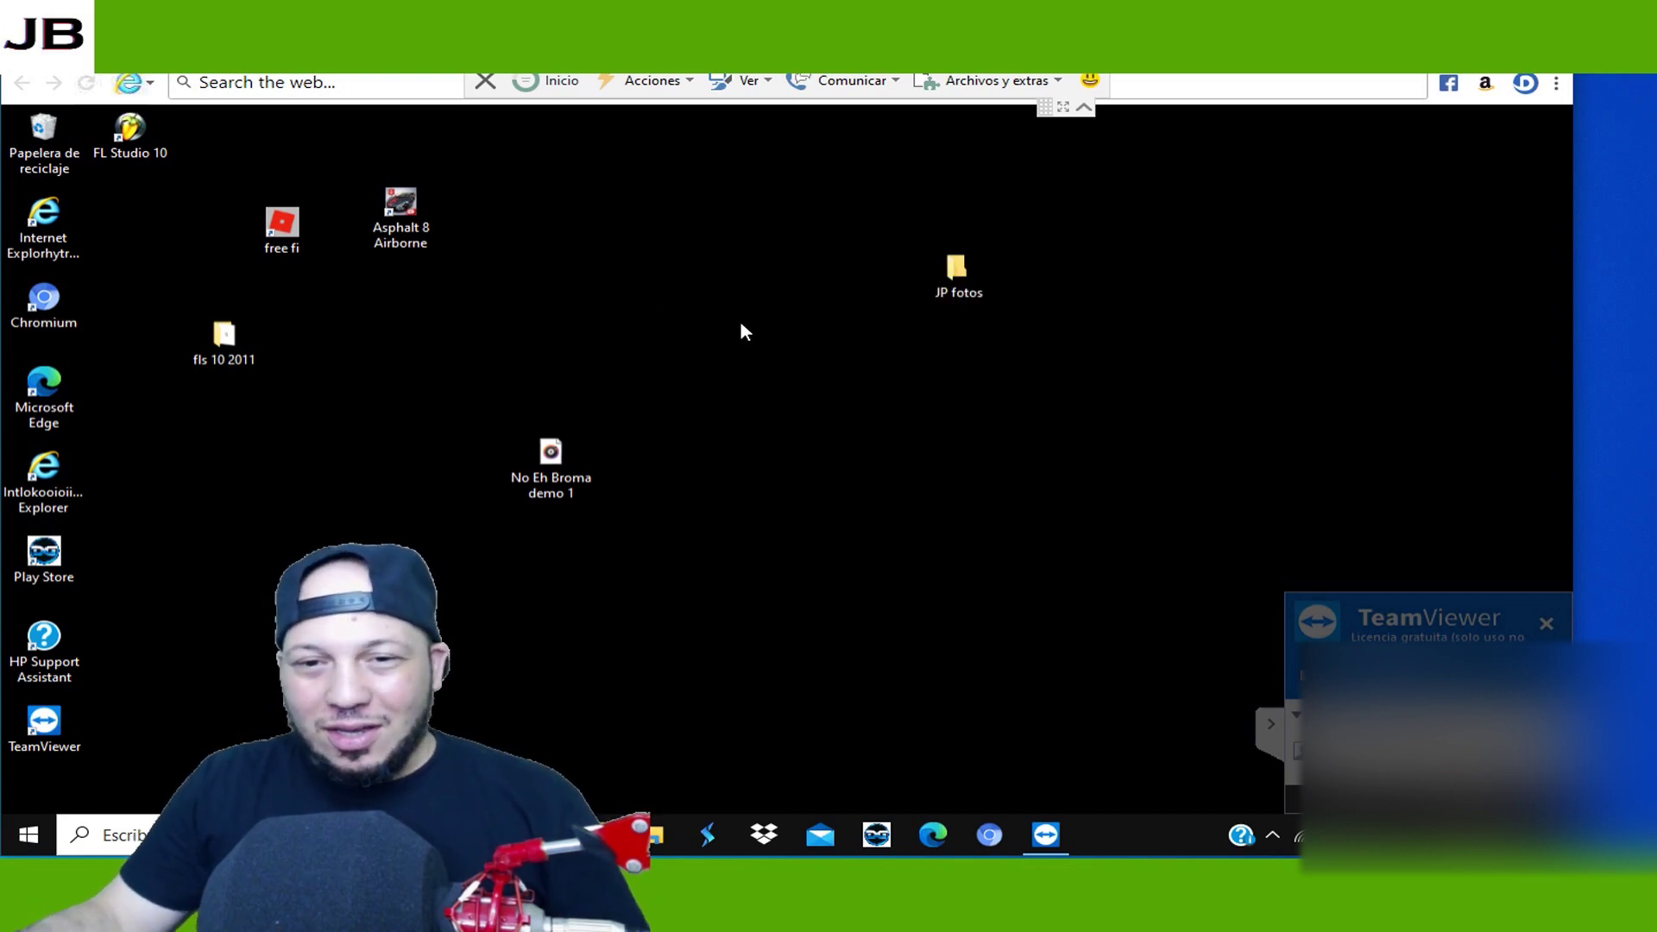
# - Launch FL Studio 10 on the remote computer and open the recent project No Eh Broma.flp
pyautogui.doubleClick(135, 164)
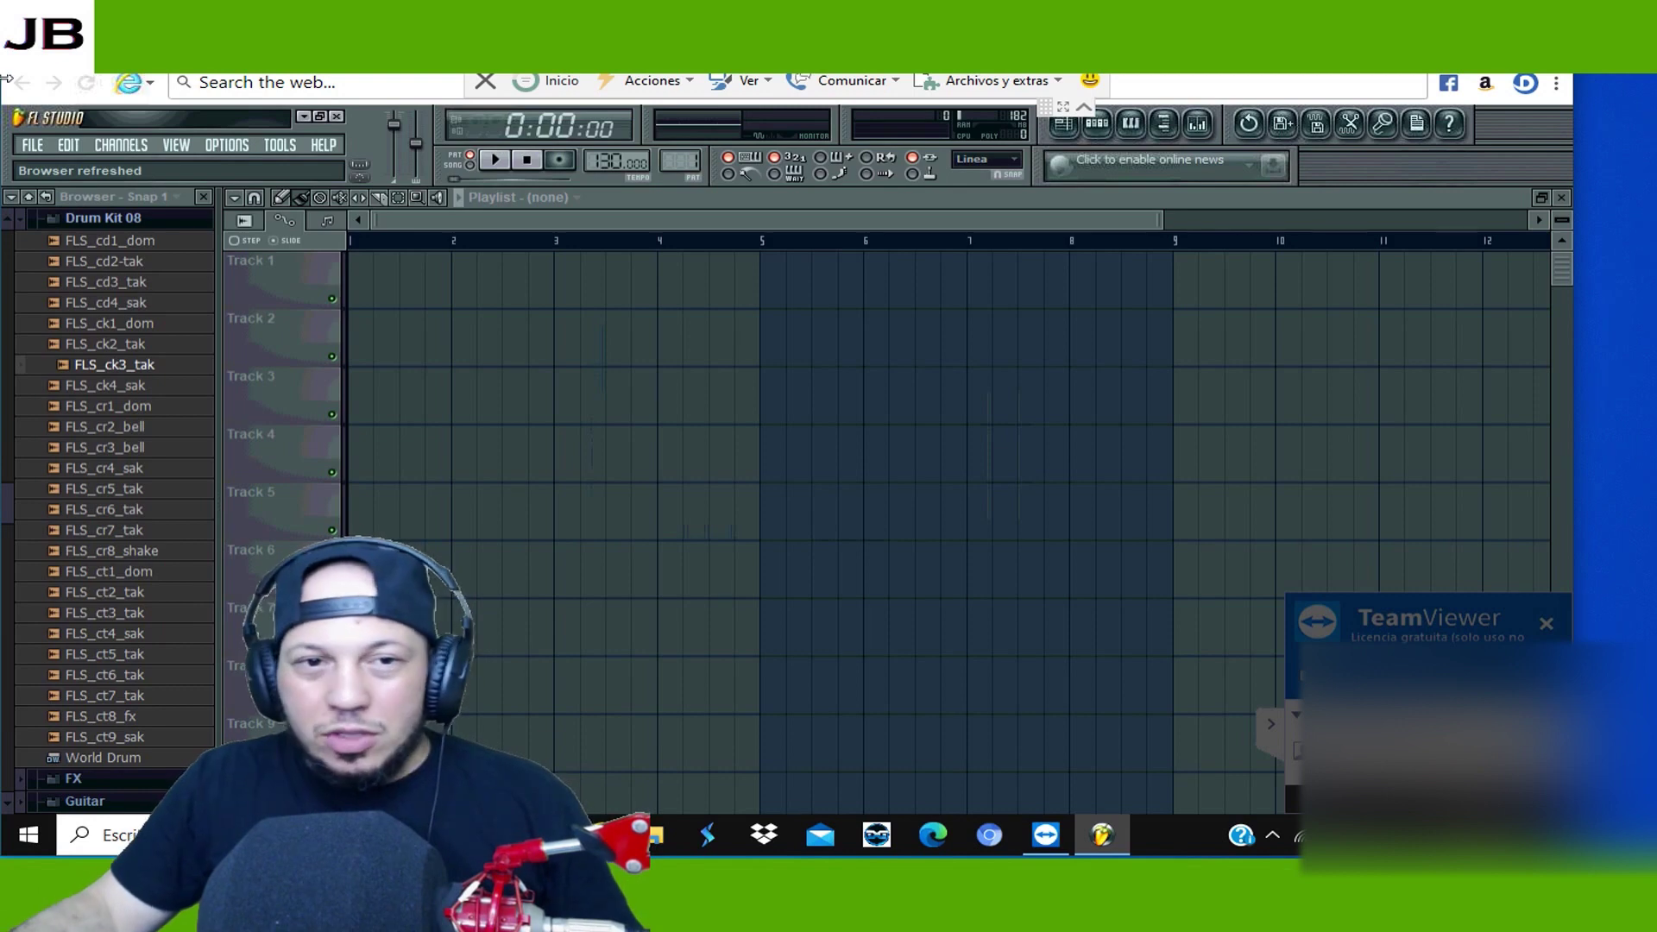
pyautogui.click(34, 146)
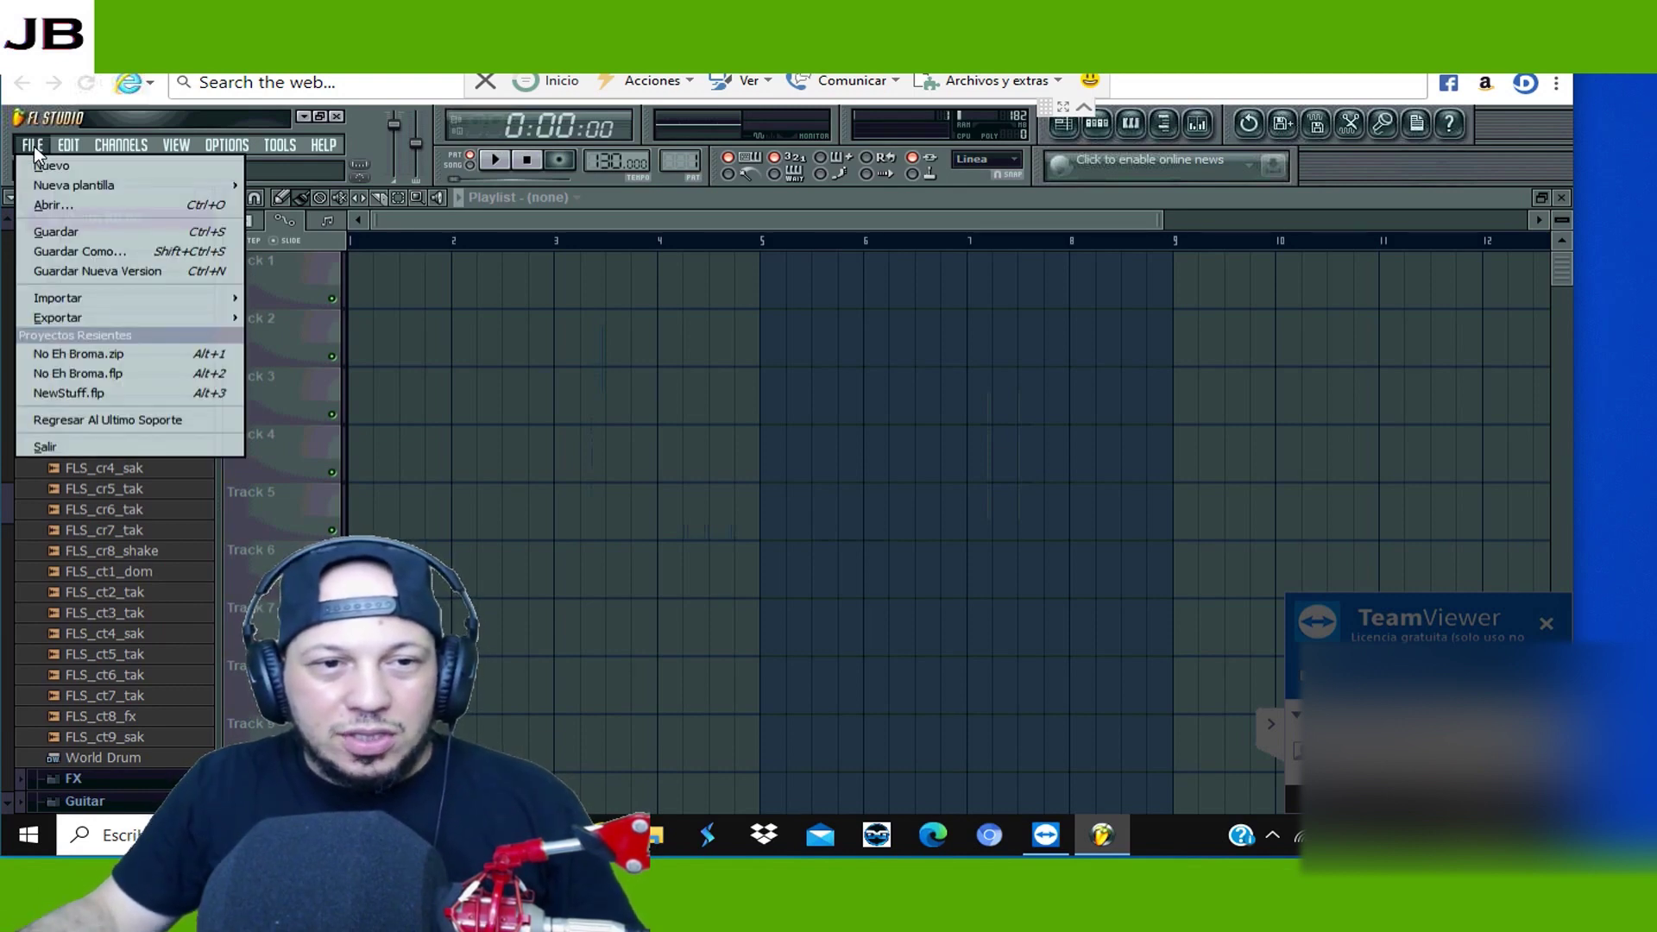
pyautogui.click(110, 379)
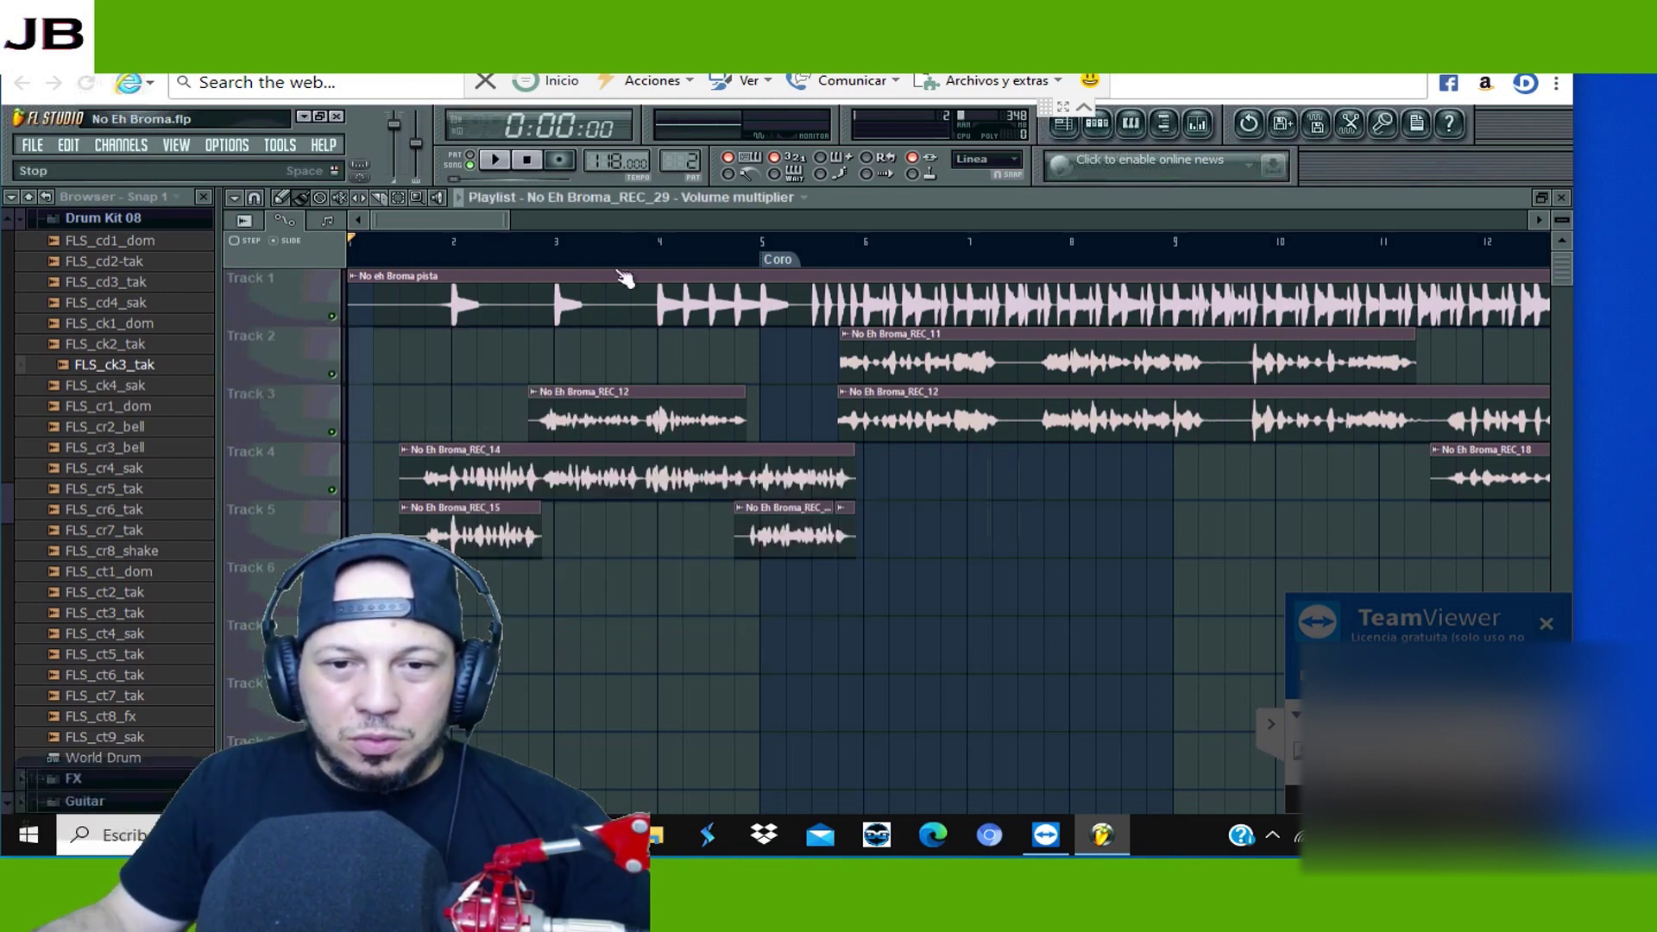
# - Check the project's mixer, close it, and play the first few seconds of the song
pyautogui.click(1199, 125)
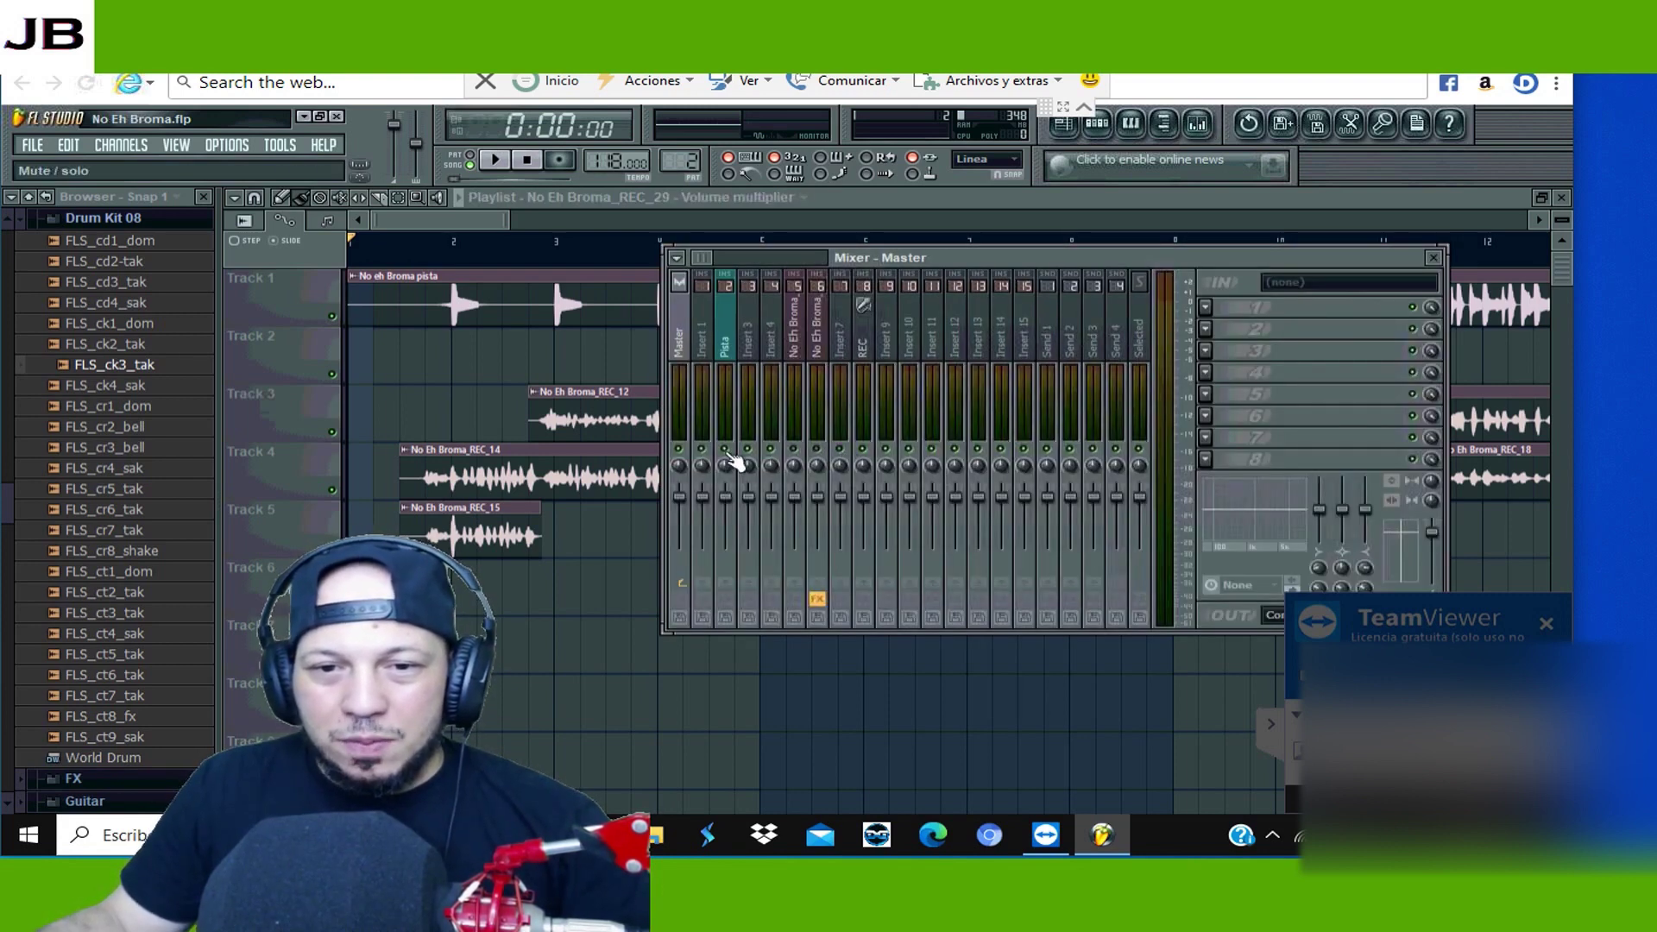
pyautogui.click(459, 206)
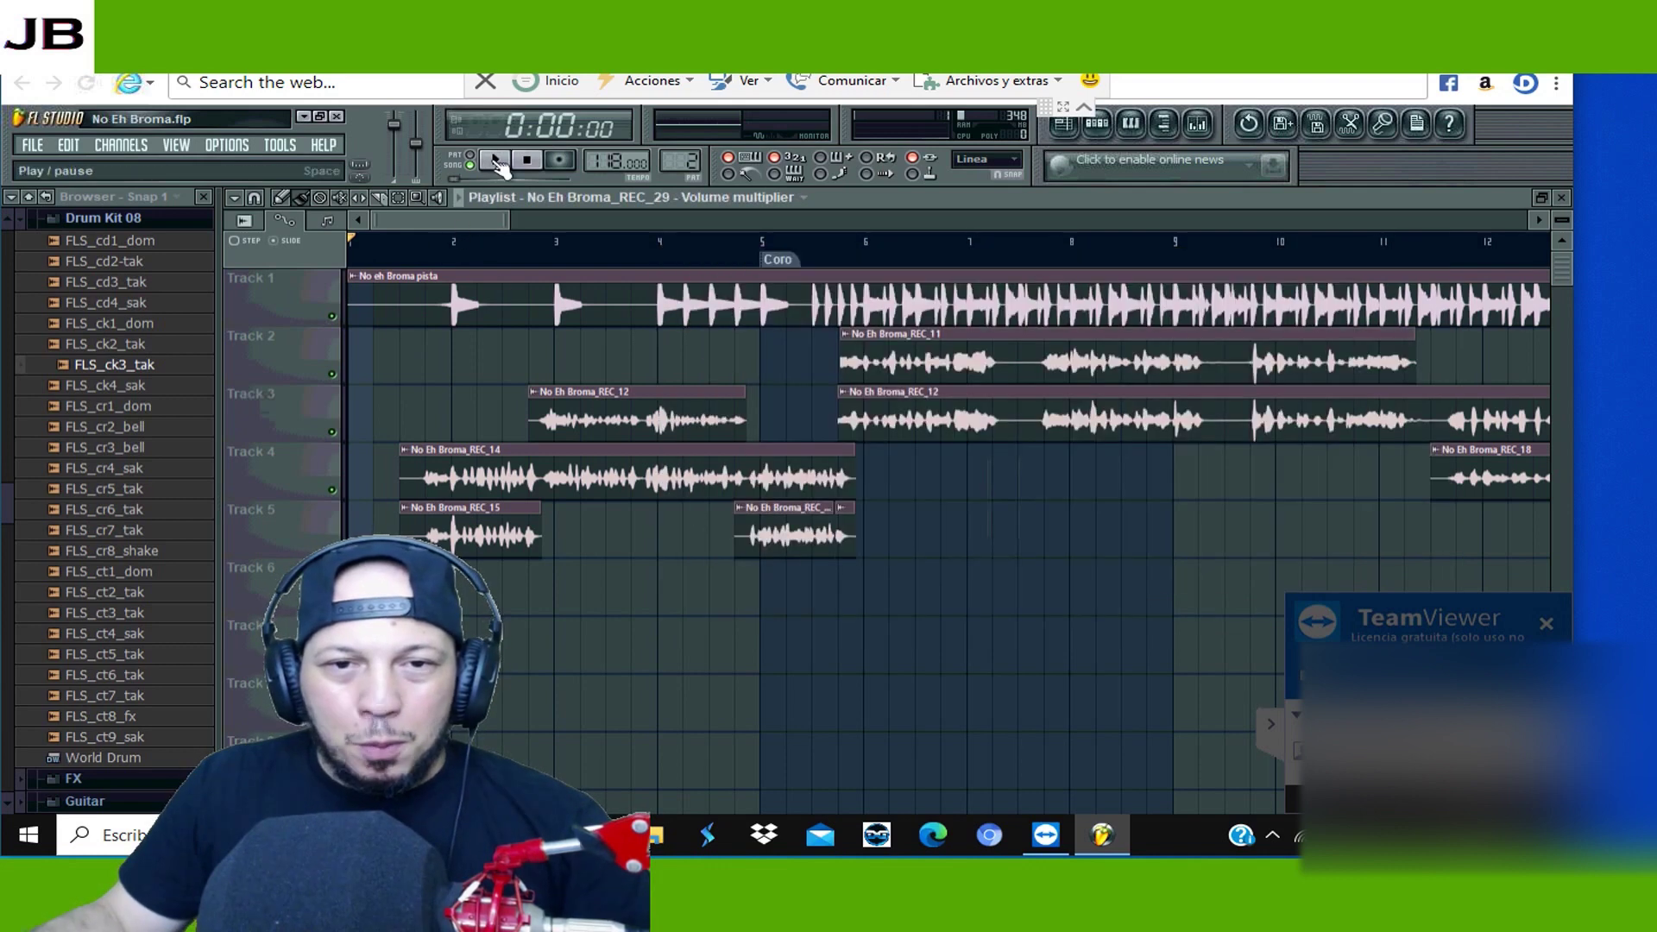
pyautogui.click(495, 160)
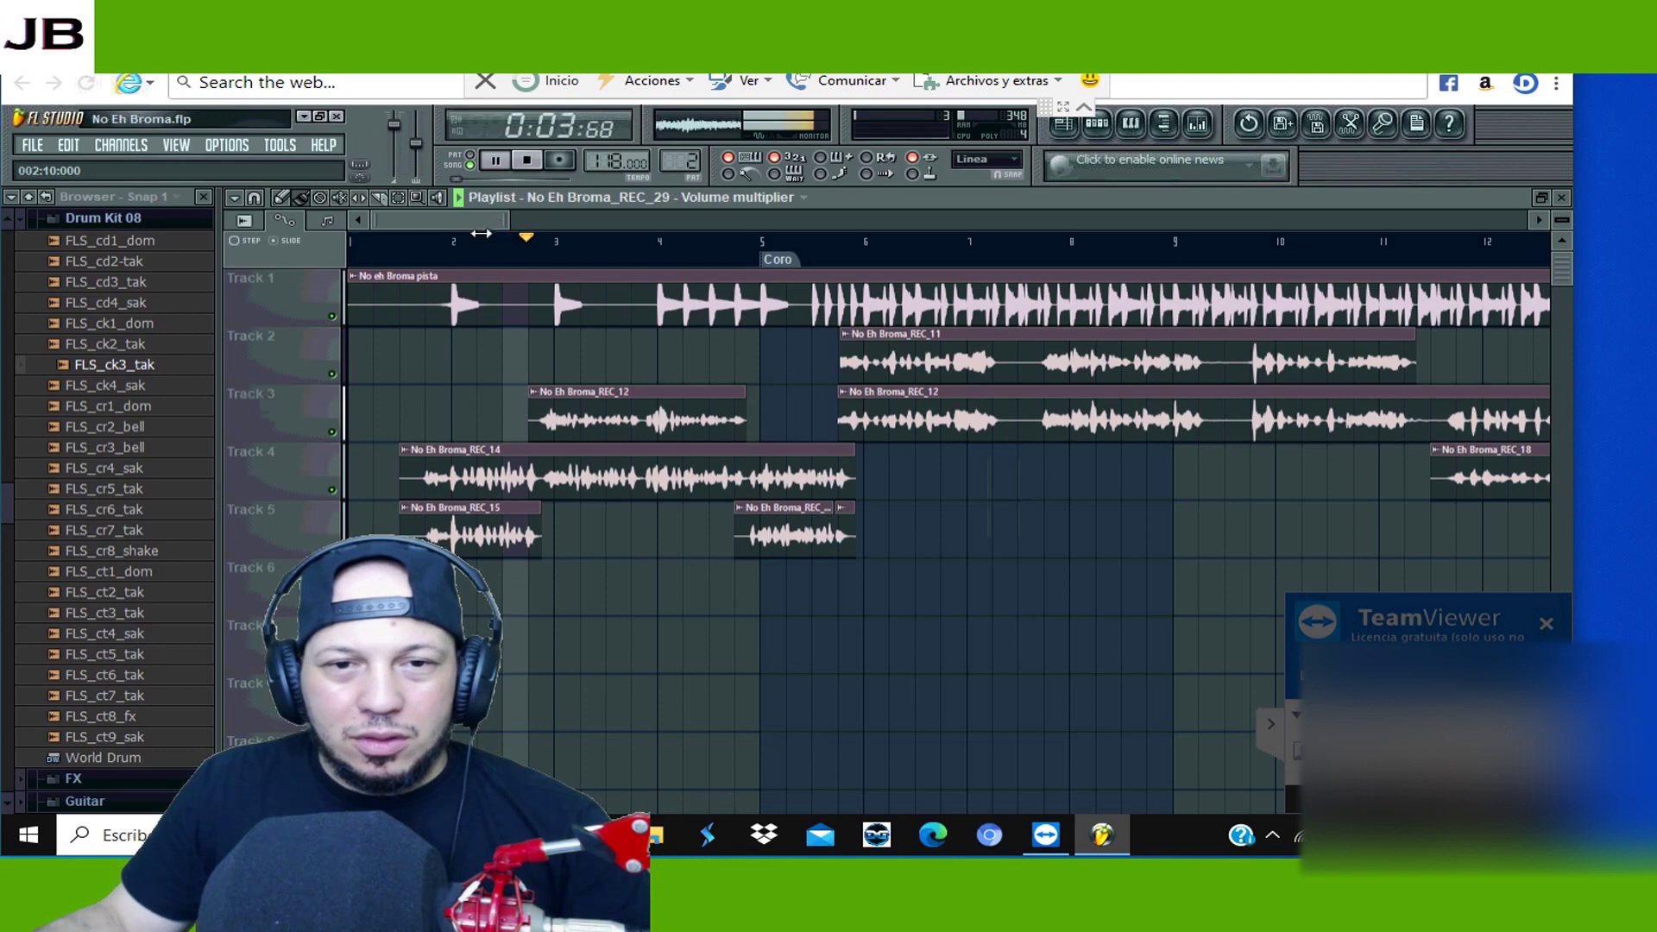
pyautogui.click(528, 162)
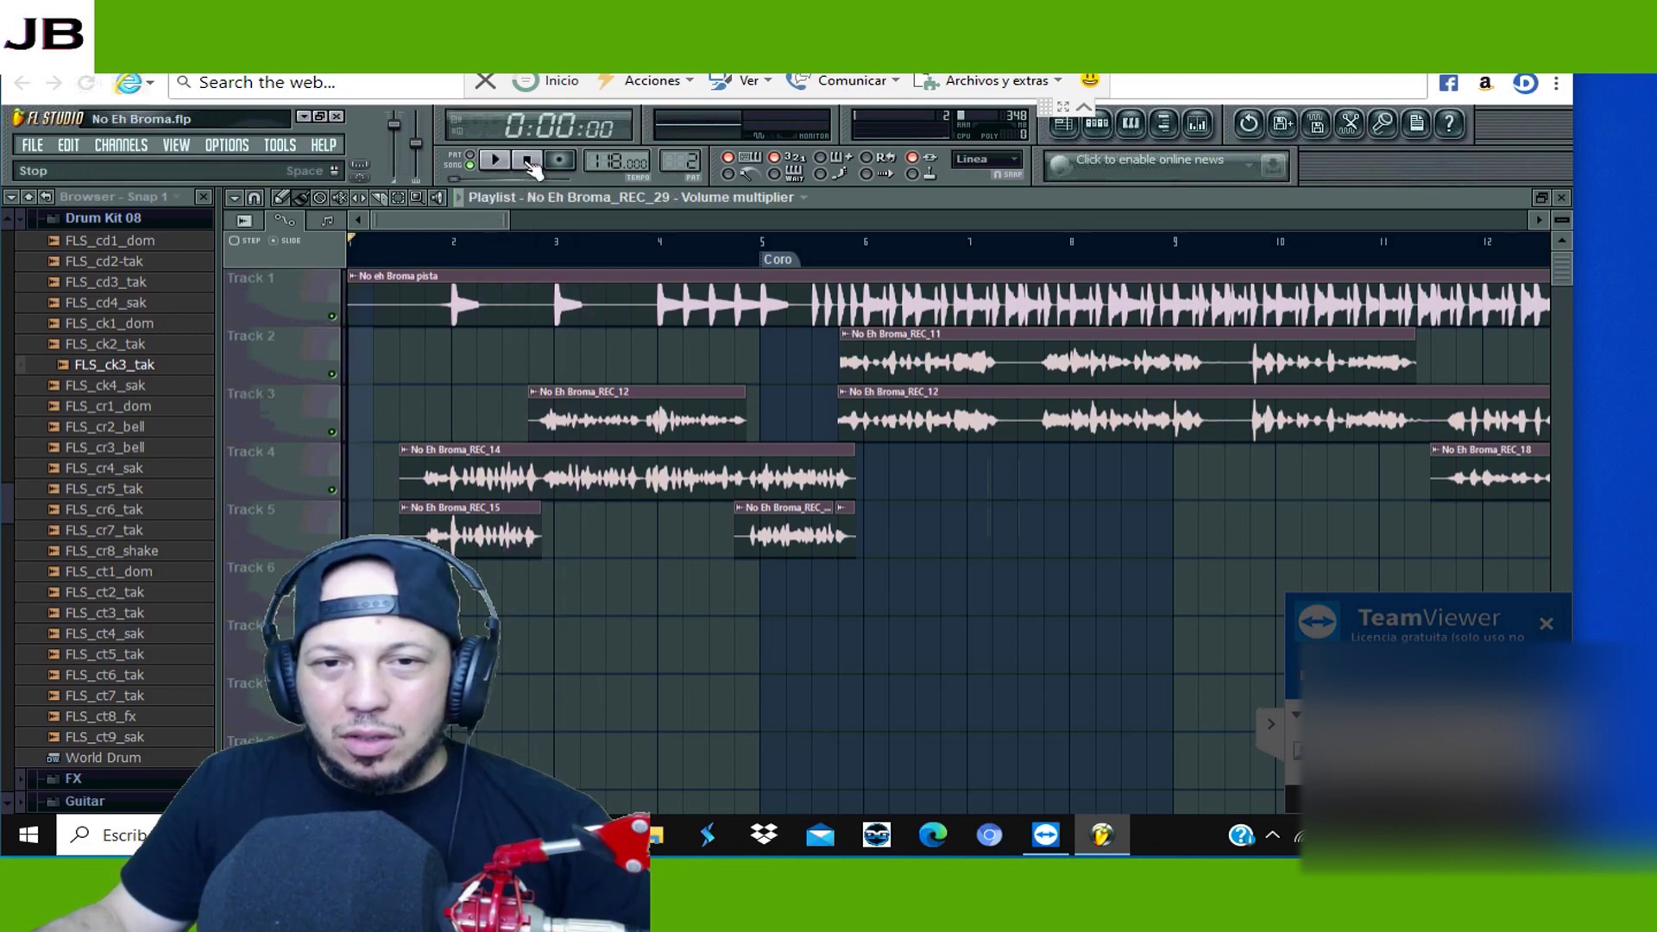
# - Solo Track 1 in the playlist with the mixer closed, and play the song's opening before stopping playback
pyautogui.click(1198, 125)
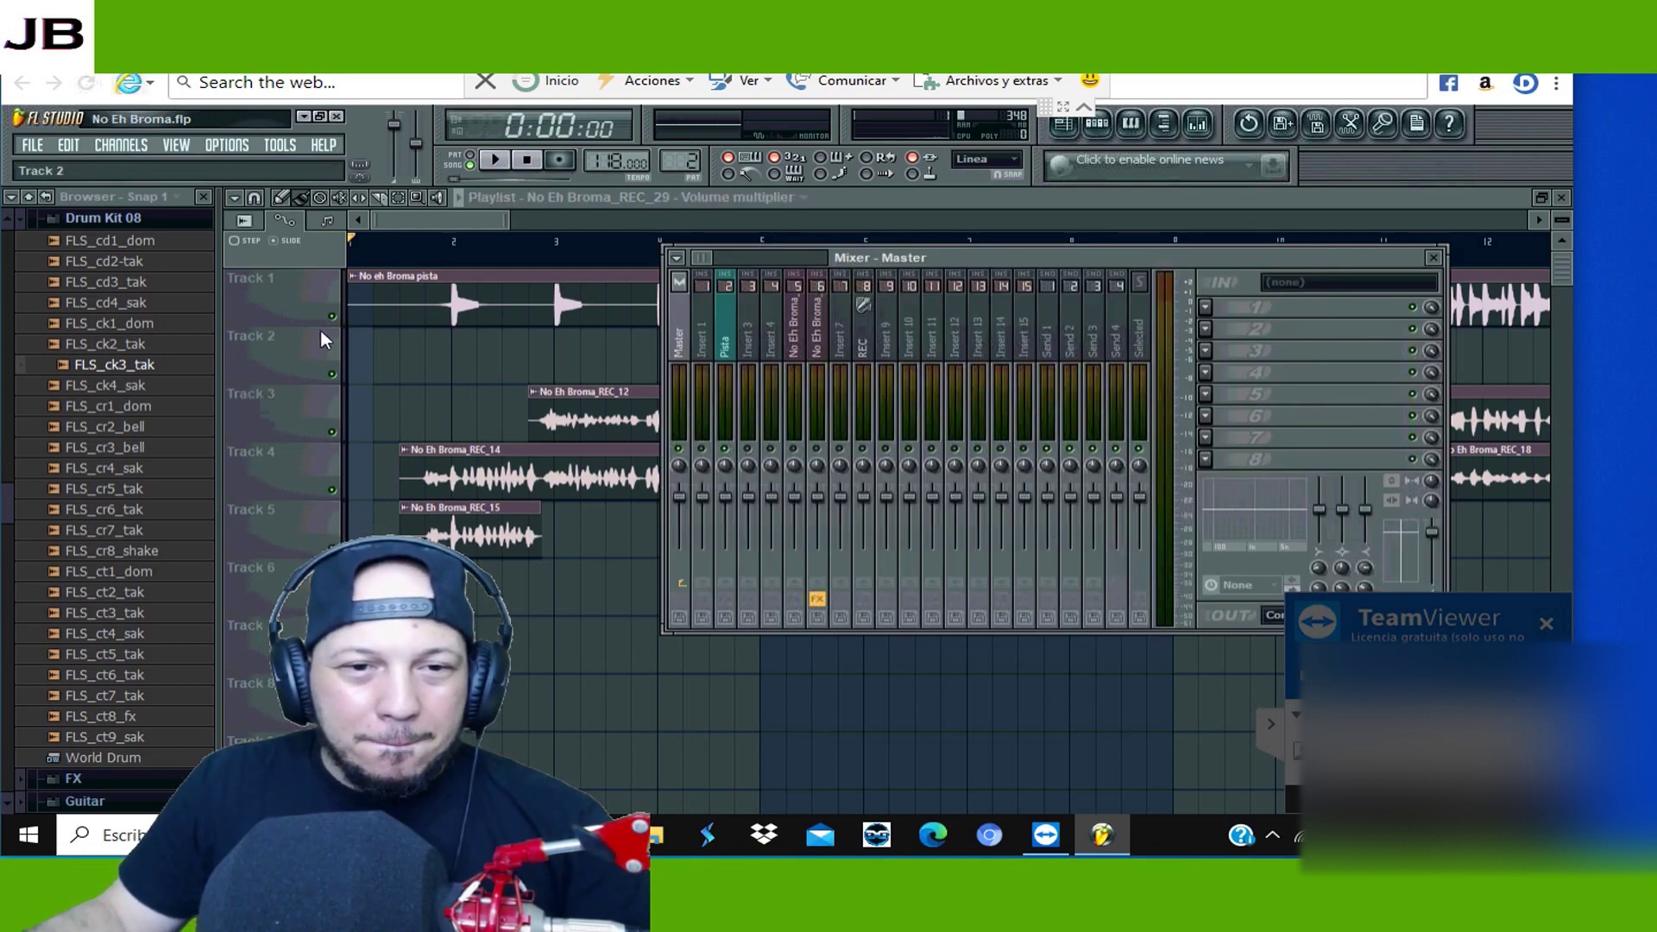
pyautogui.press('F9')
pyautogui.click(496, 162)
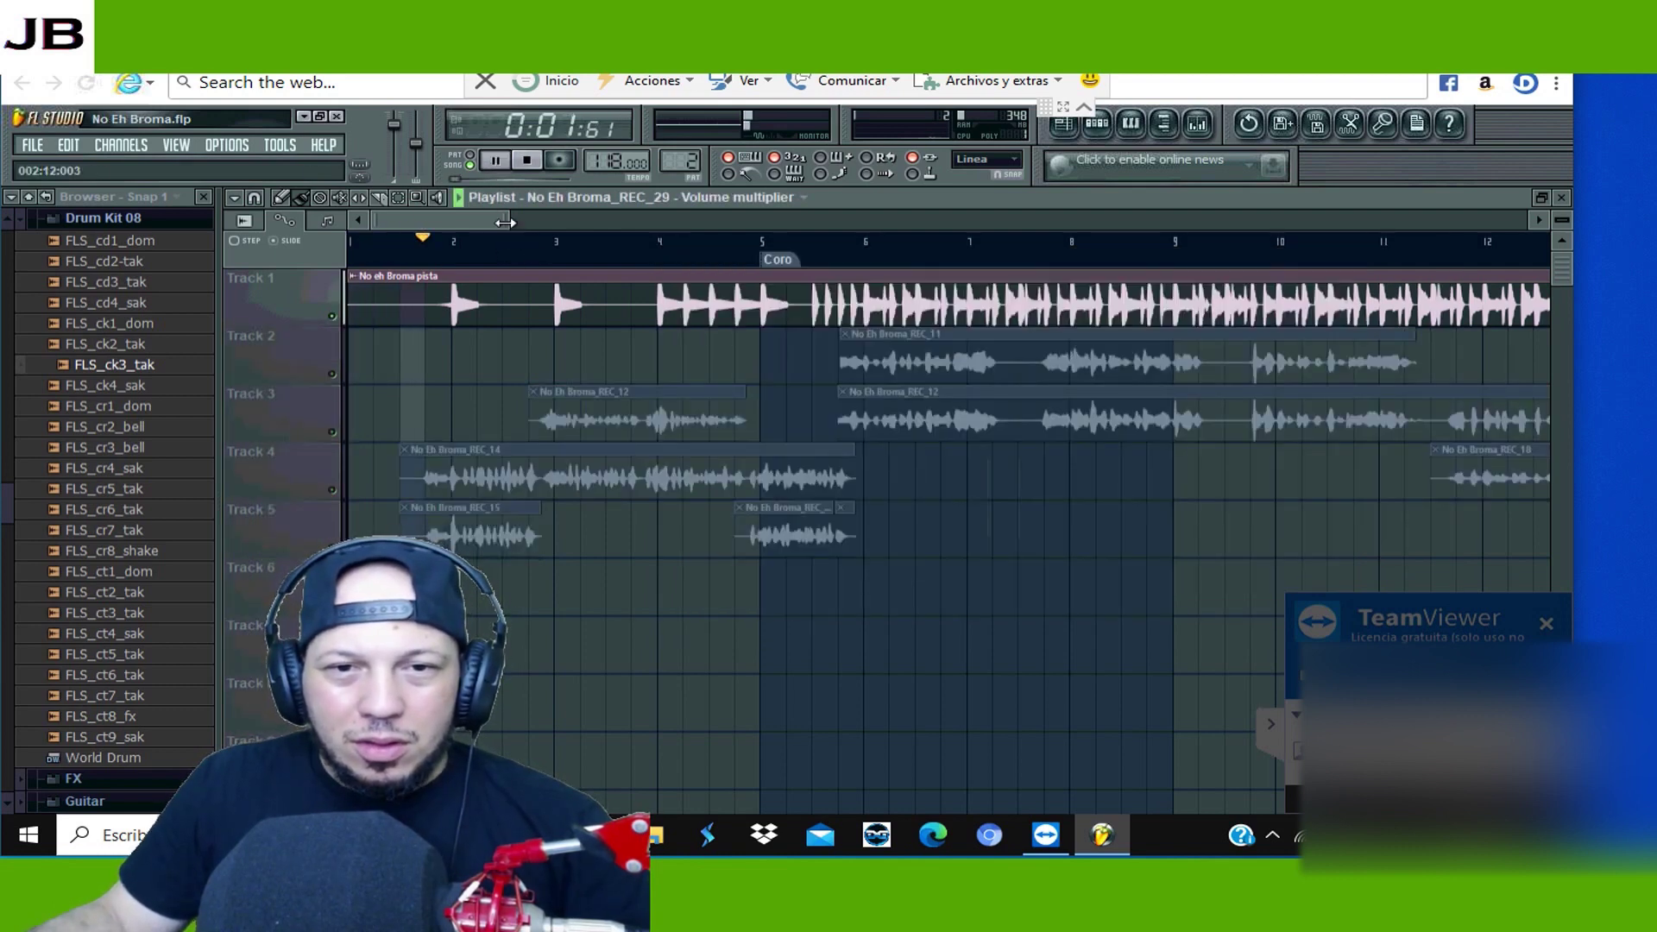
pyautogui.moveTo(505, 223); pyautogui.dragTo(582, 224)
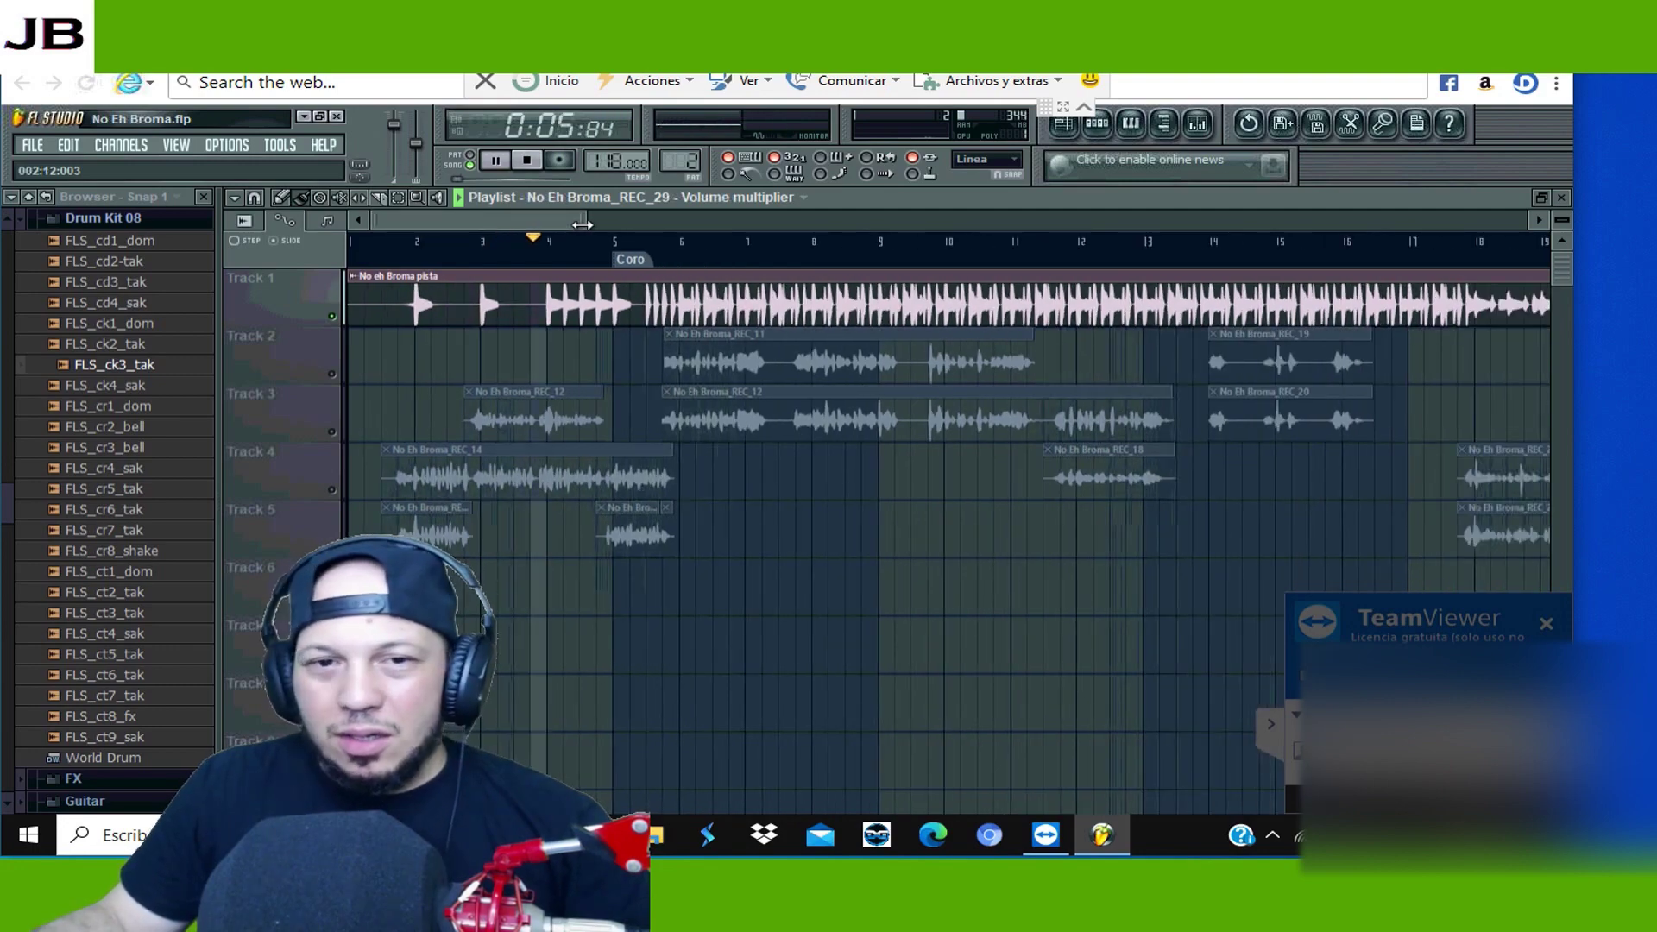
pyautogui.moveTo(683, 230); pyautogui.dragTo(736, 235)
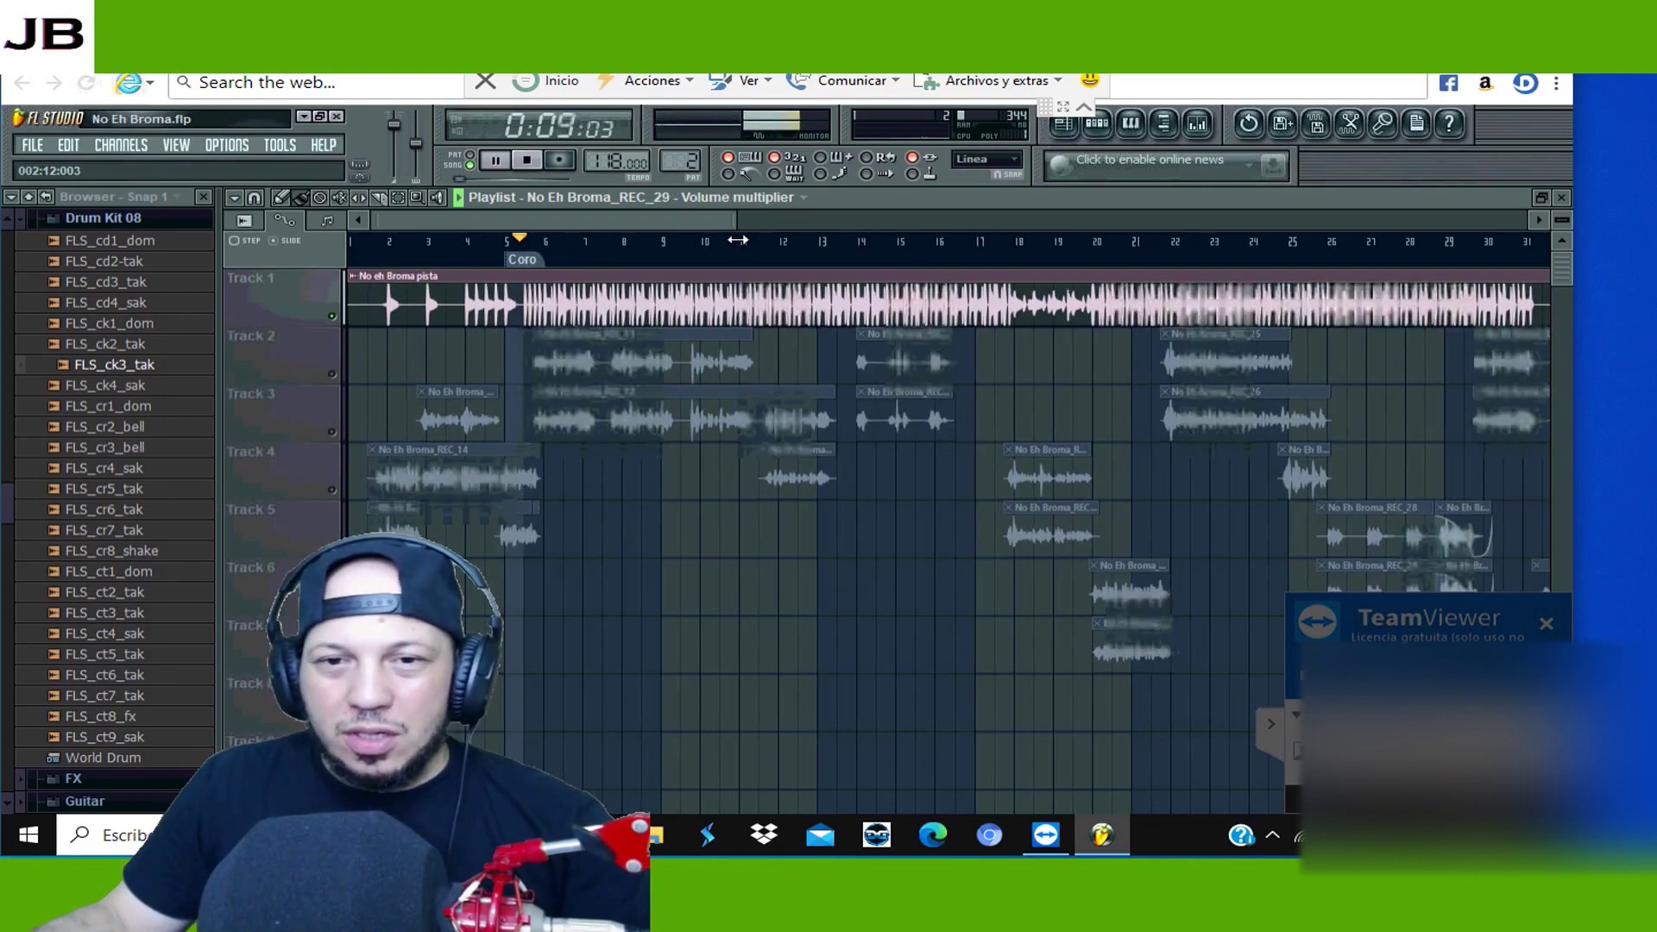
pyautogui.click(528, 162)
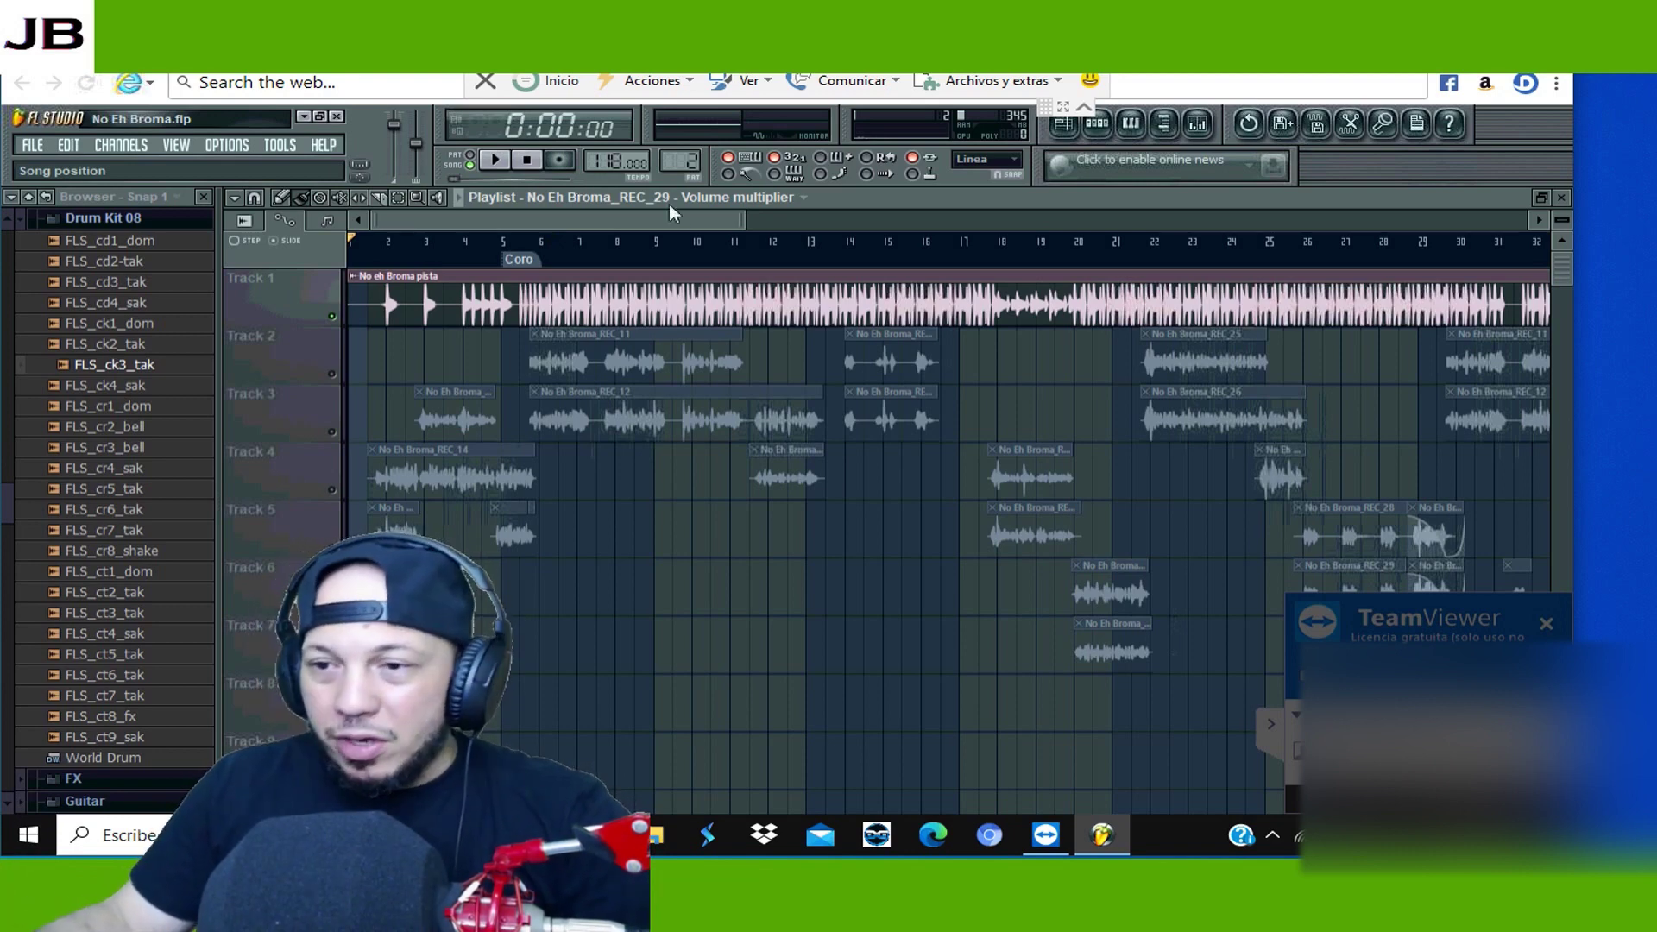
# - Switch to OBS Studio and move its window off the recorded screen
pyautogui.hotkey('alt', 'Tab')
pyautogui.moveTo(882, 64); pyautogui.dragTo(967, 101)
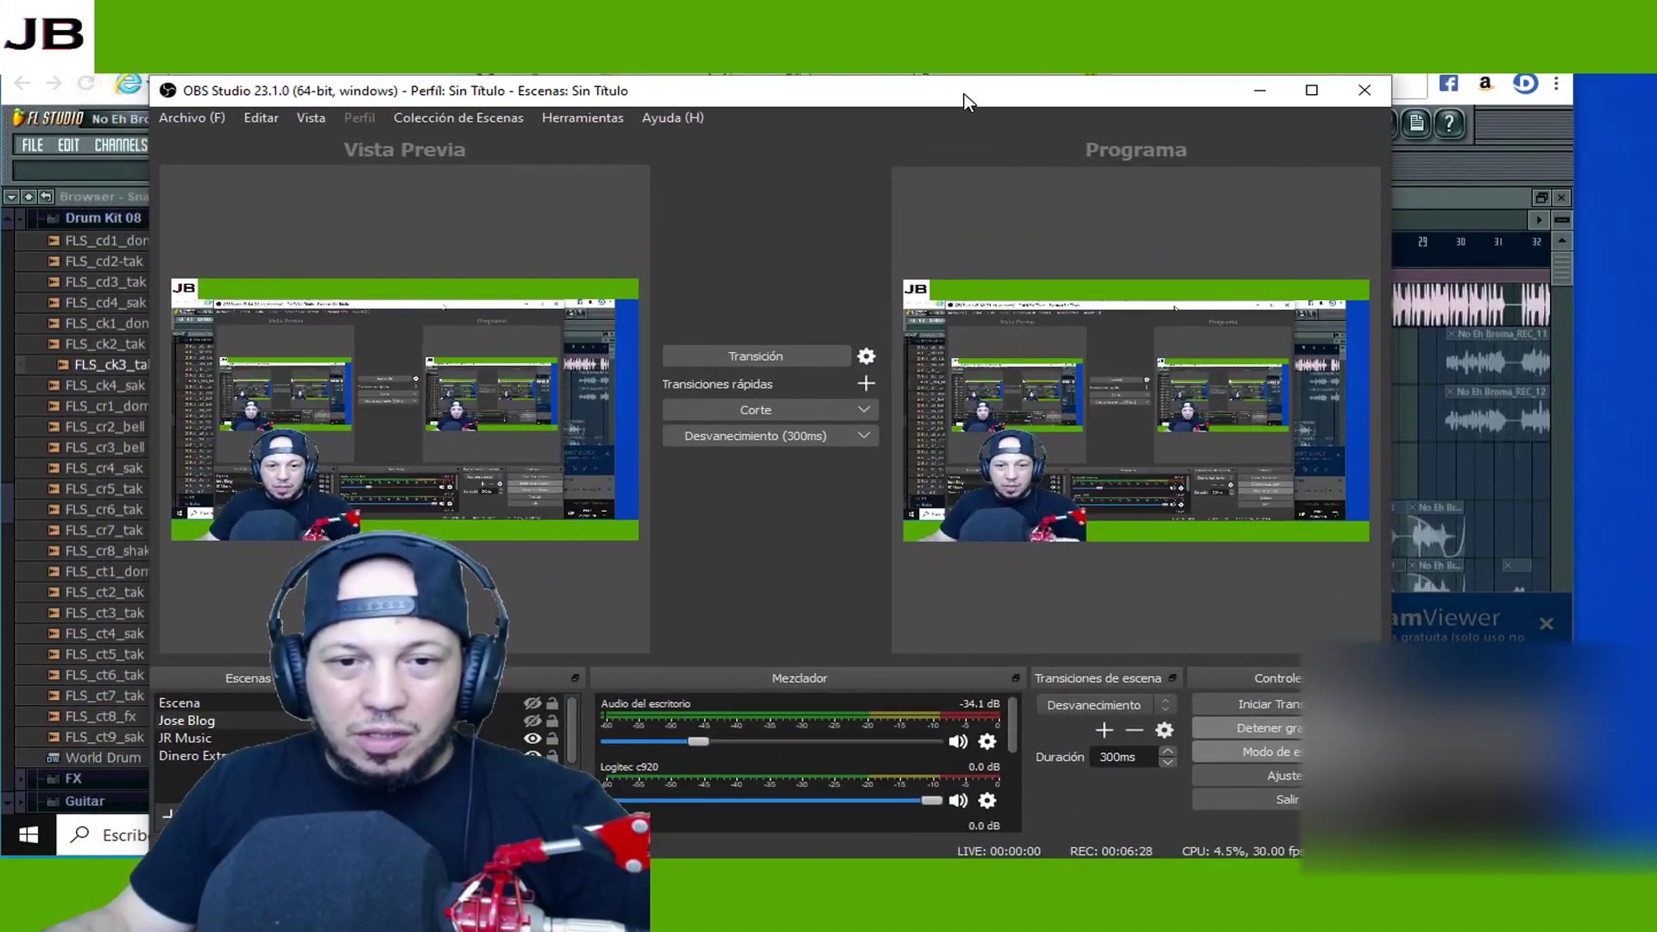
pyautogui.moveTo(775, 102); pyautogui.dragTo(1656, 95)
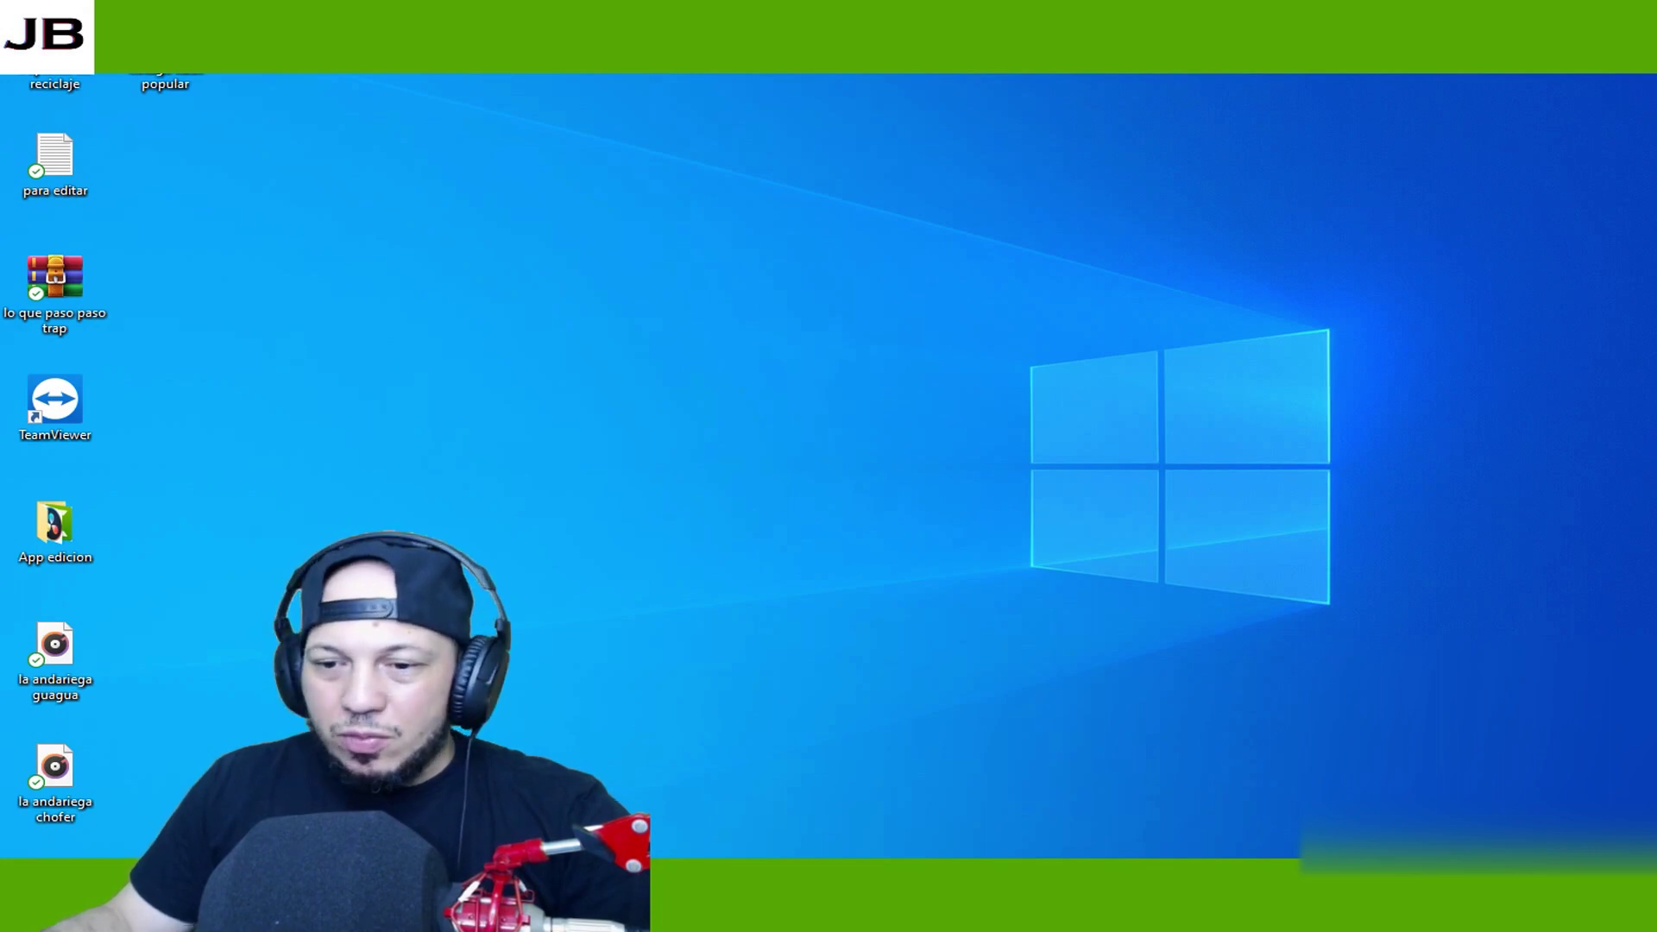
# - Switch back to TeamViewer's remote session window with the FL Studio project
pyautogui.moveTo(1183, 915)
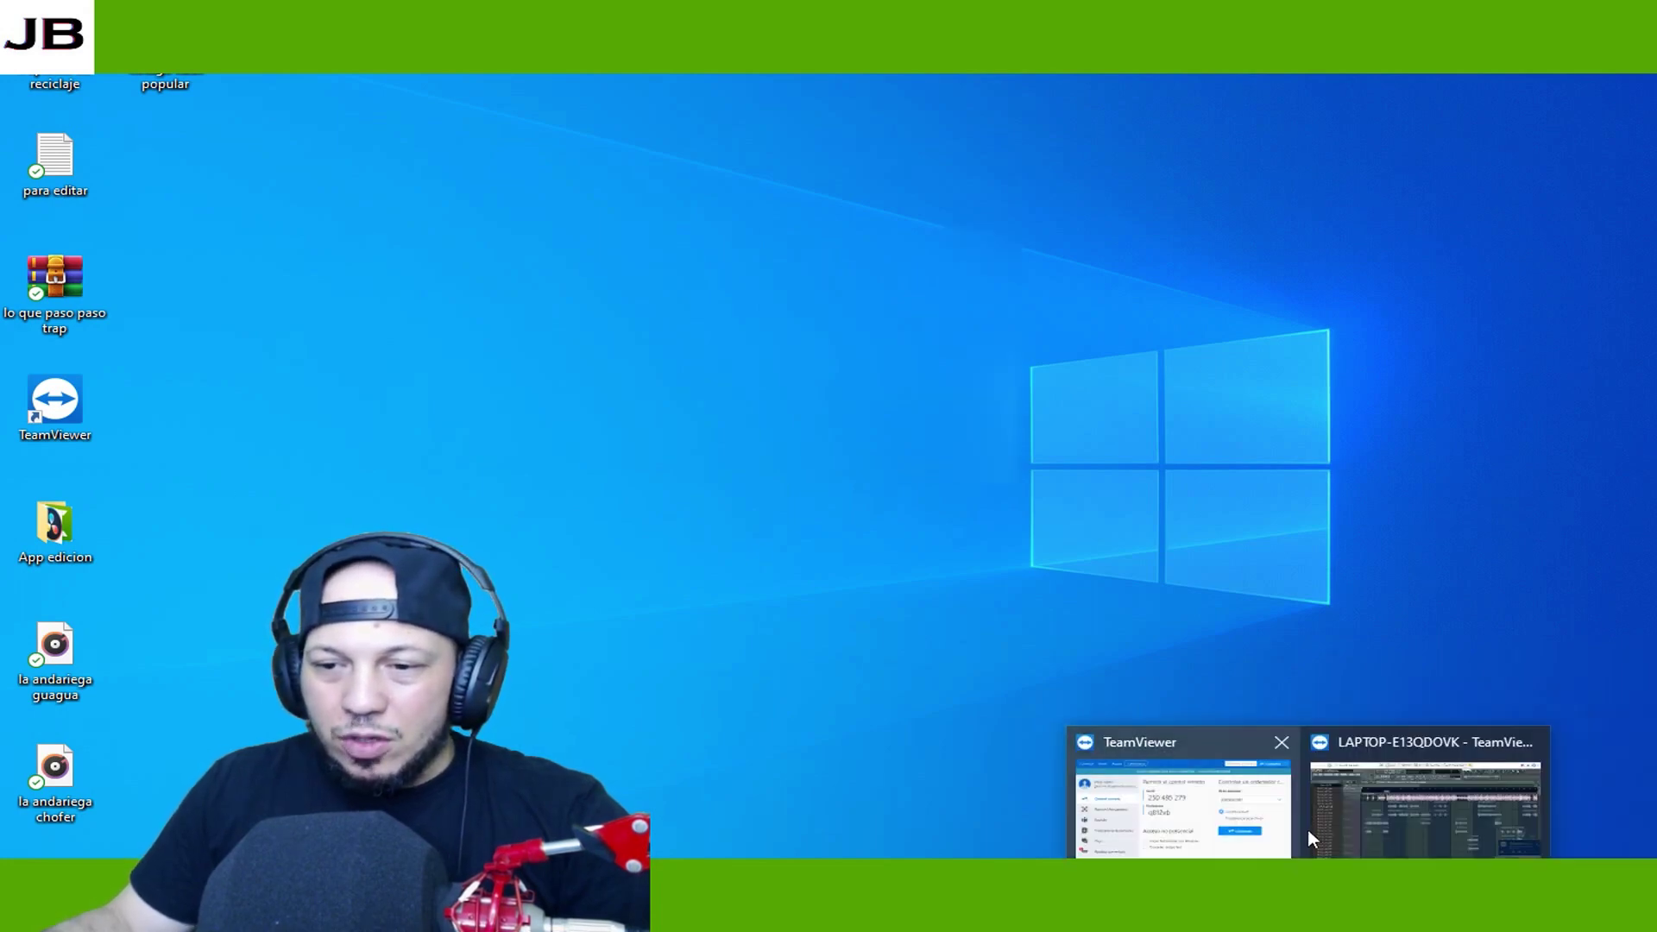
pyautogui.click(1308, 837)
pyautogui.moveTo(1183, 915)
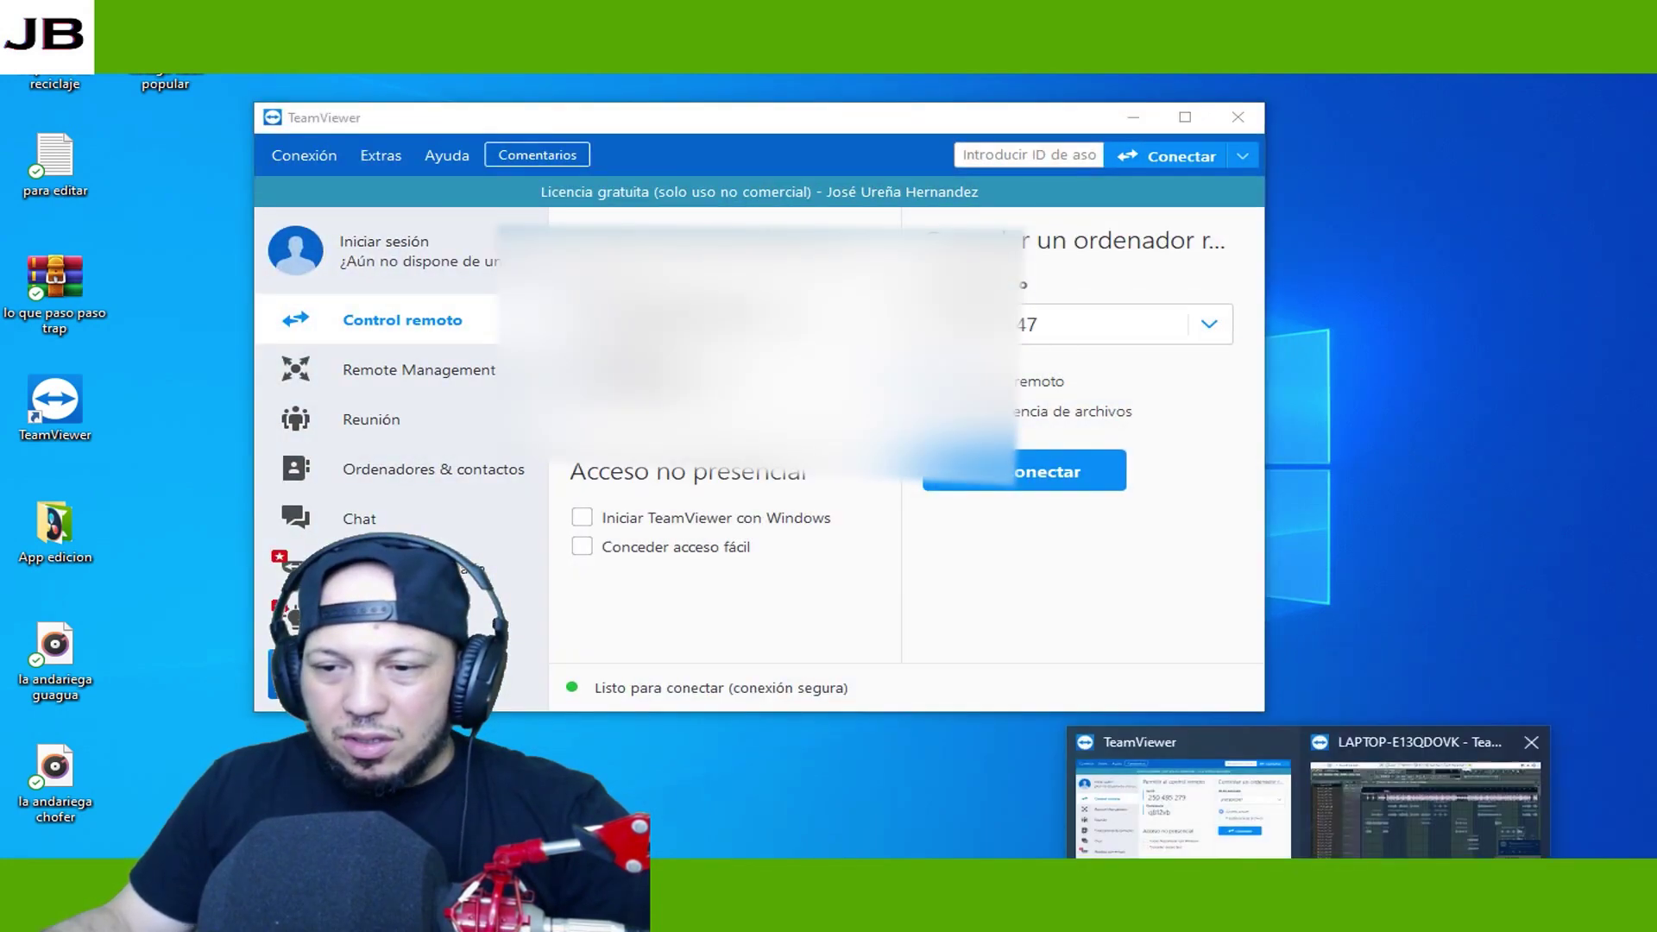
pyautogui.click(1416, 832)
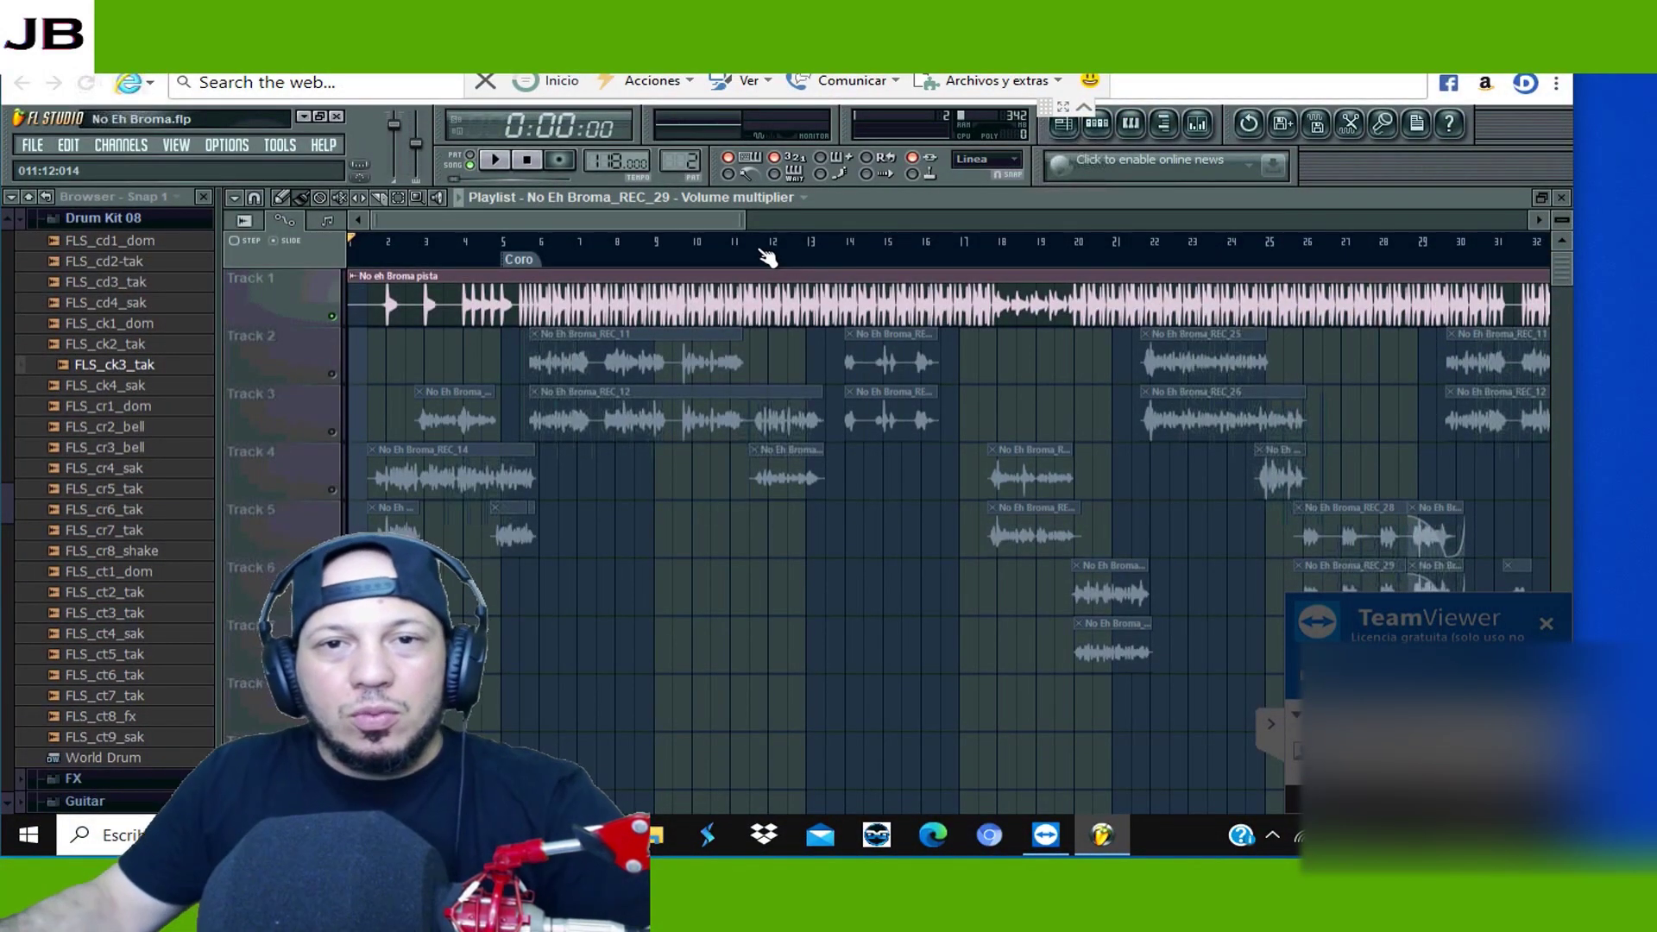
# - Turn off the solo on Track 1 so all playlist tracks are active again
pyautogui.scroll(-5, 748, 221)
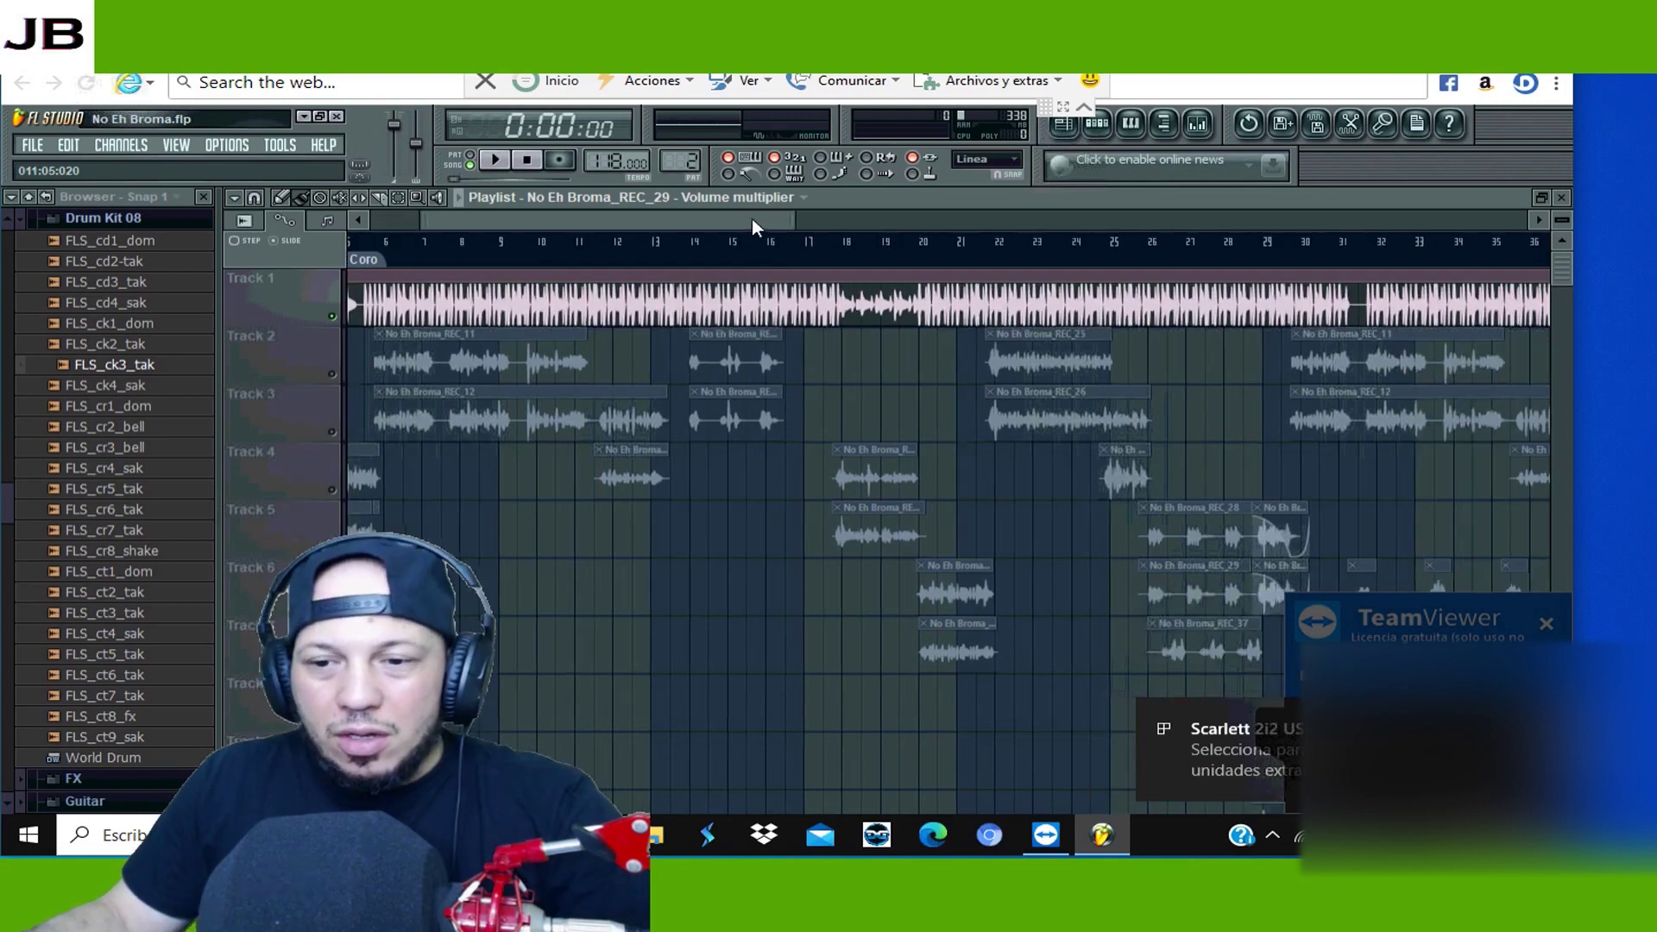
pyautogui.scroll(6, 730, 226)
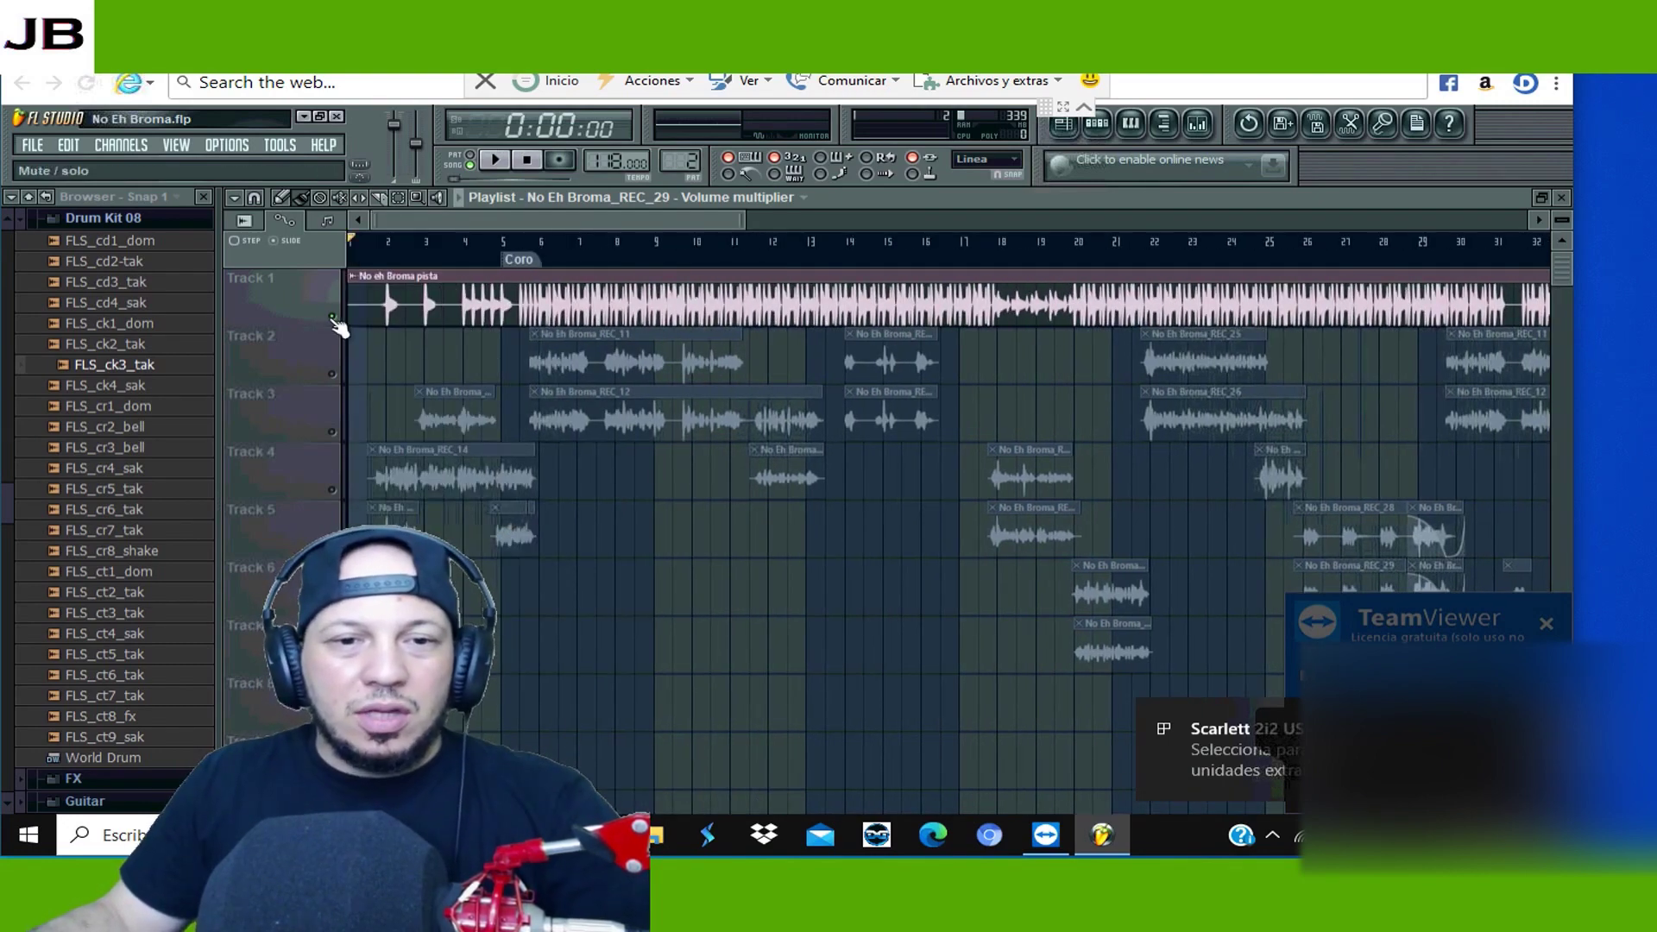
pyautogui.rightClick(333, 319)
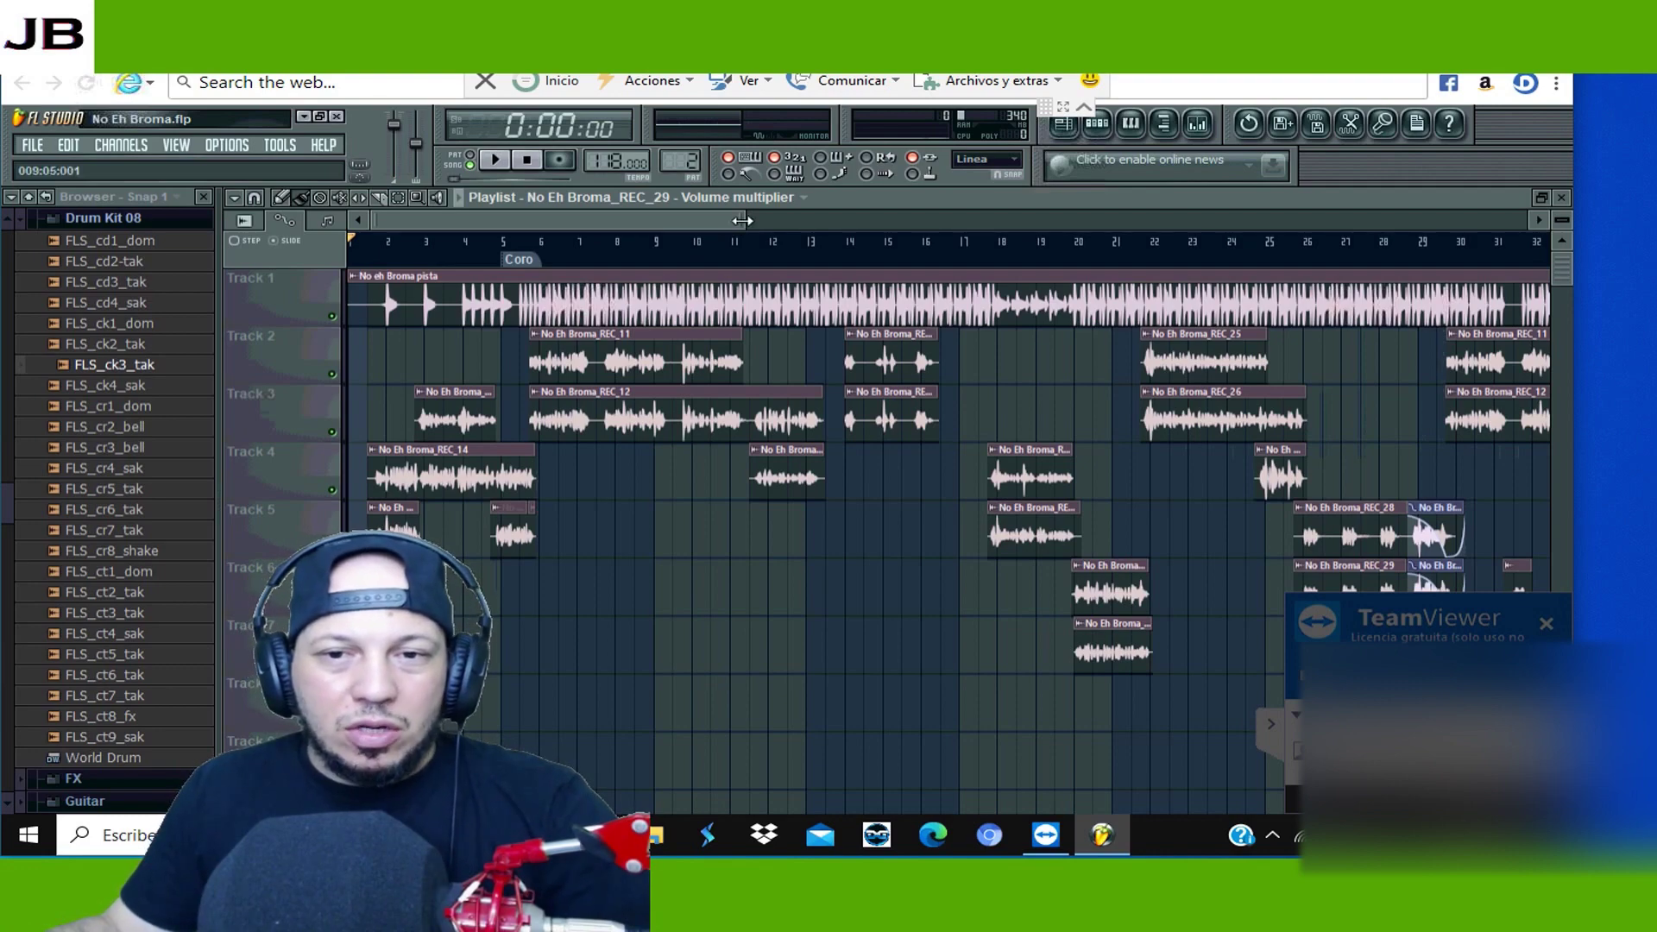
pyautogui.moveTo(839, 224); pyautogui.dragTo(1086, 239)
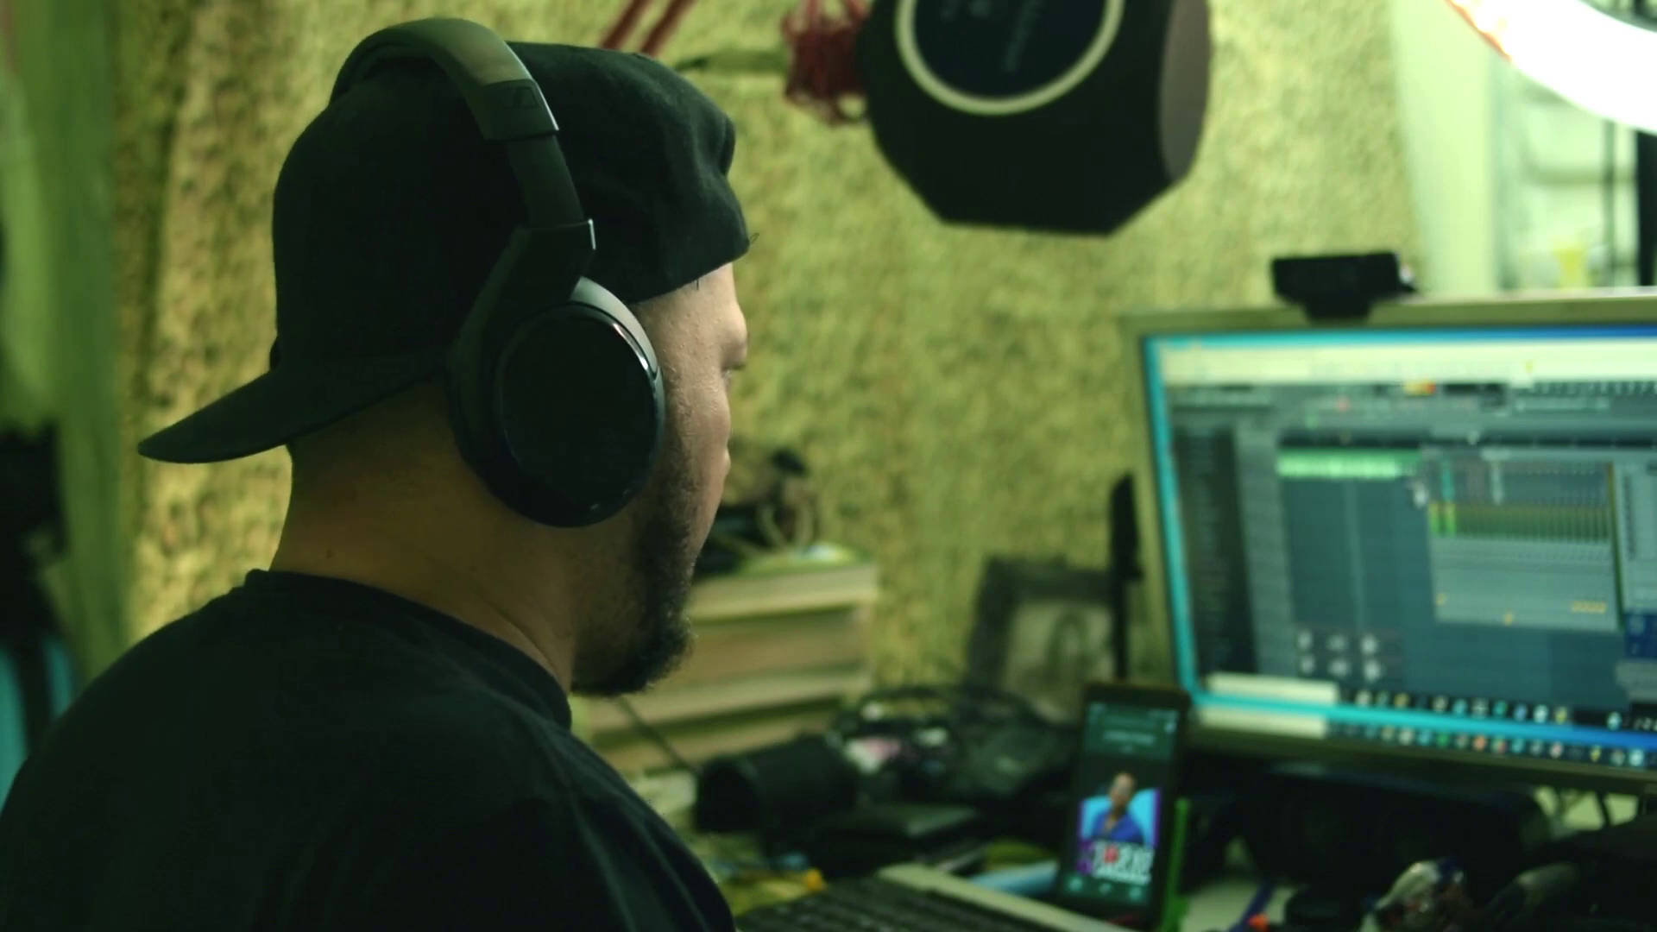
pyautogui.press('F9')
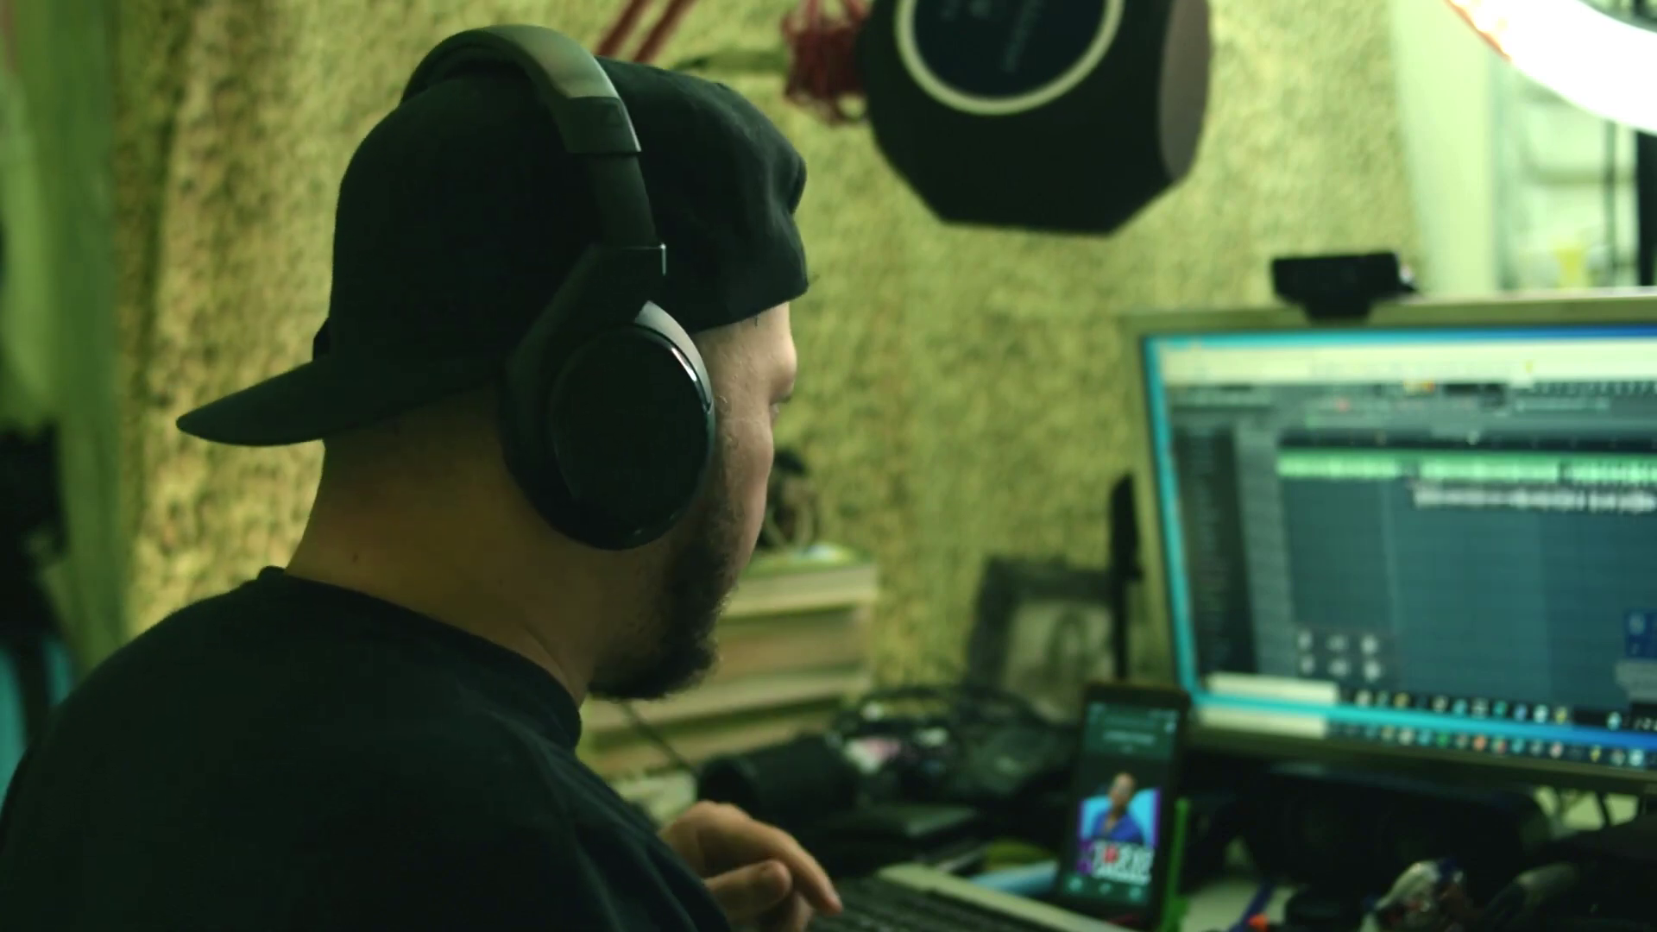